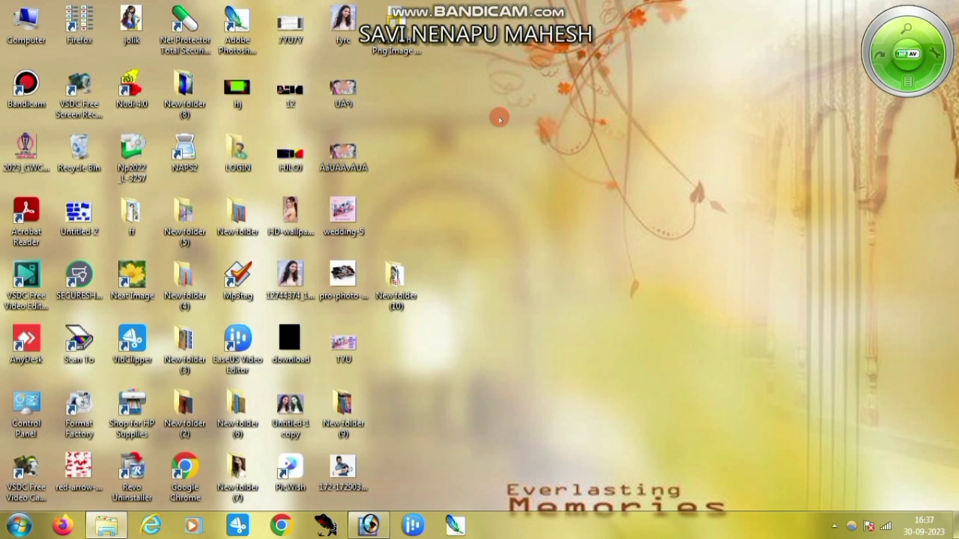
- View the finished posters 'b njg' and 'jg' from New folder (10) in Pictus, then close it
{"action": "double_click", "coordinate": [397, 277]}
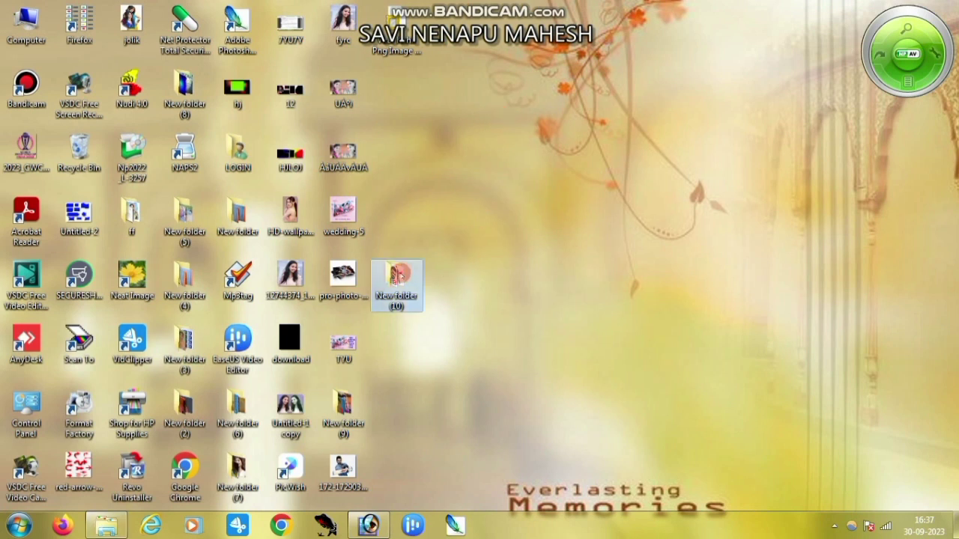
{"action": "double_click", "coordinate": [311, 112]}
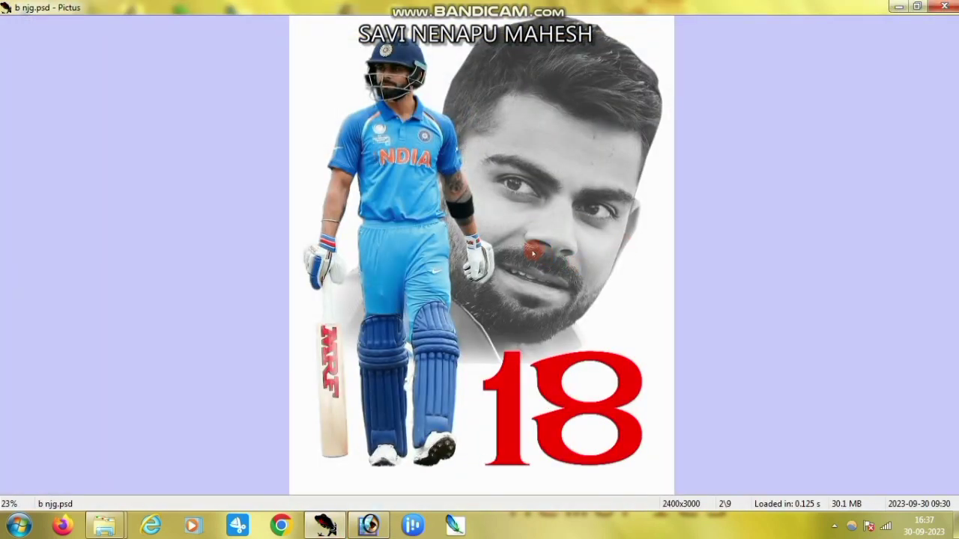
{"action": "left_click", "coordinate": [942, 6]}
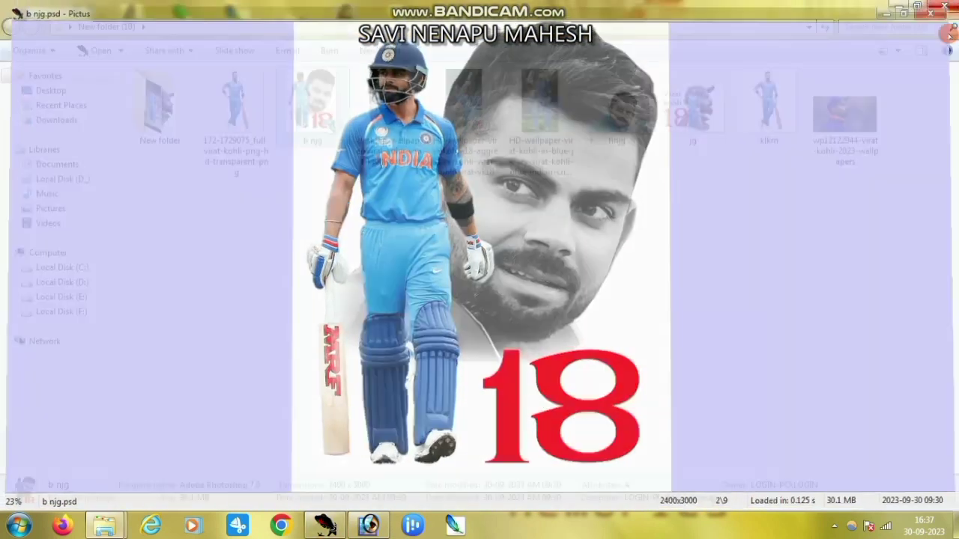
{"action": "double_click", "coordinate": [731, 120]}
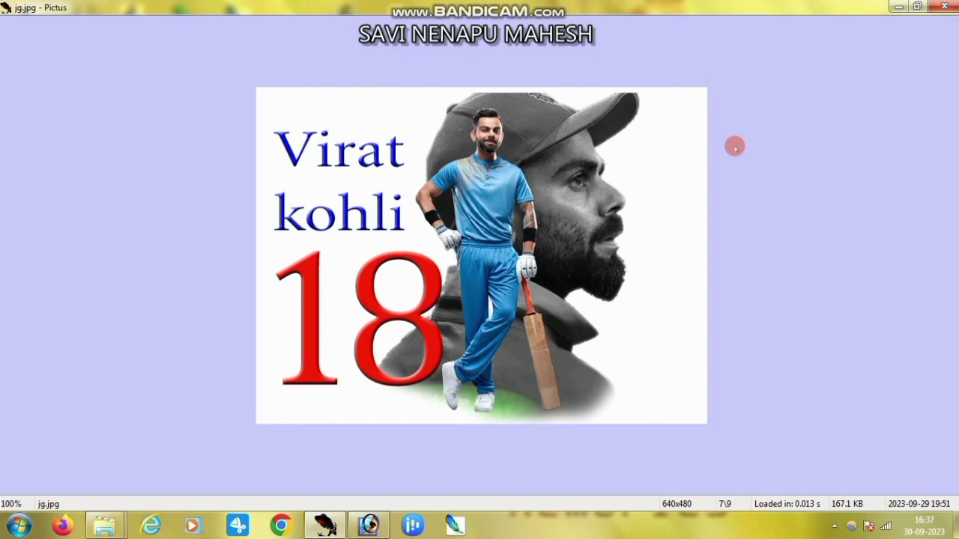
{"action": "key", "text": "Escape"}
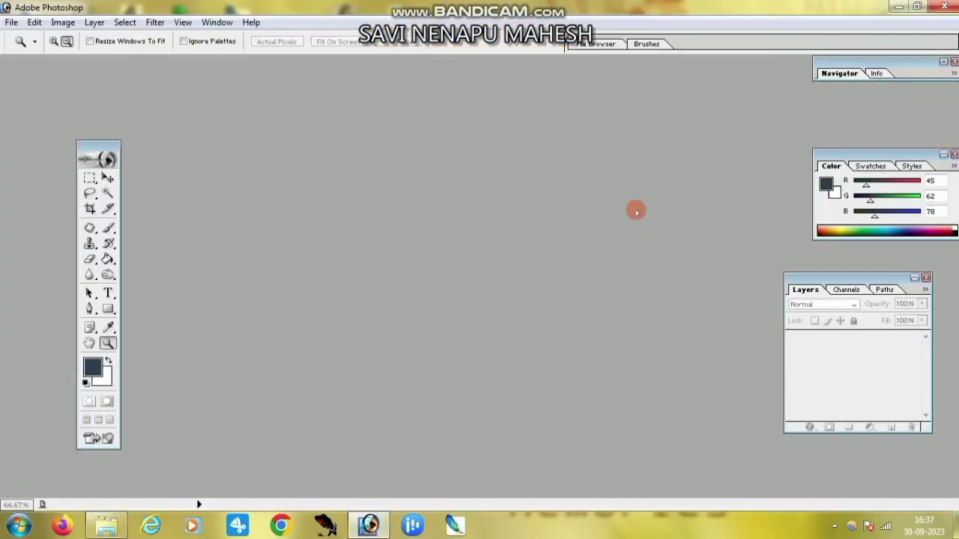
- Create a white 1280 x 720 HDTV document, Untitled-1, and maximize its window
{"action": "left_click", "coordinate": [11, 23]}
{"action": "left_click", "coordinate": [180, 54]}
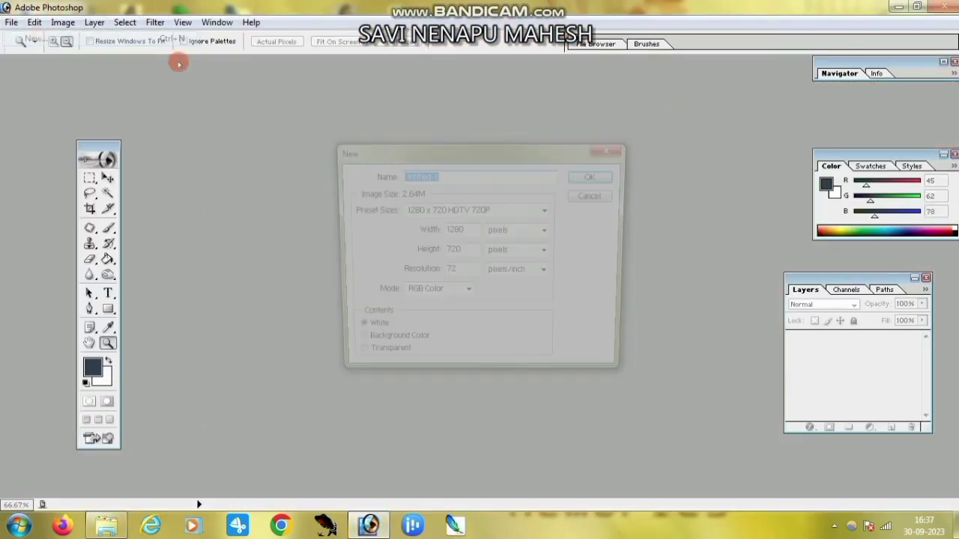
{"action": "left_click", "coordinate": [597, 176]}
{"action": "left_click_drag", "start_coordinate": [408, 66], "coordinate": [544, 91]}
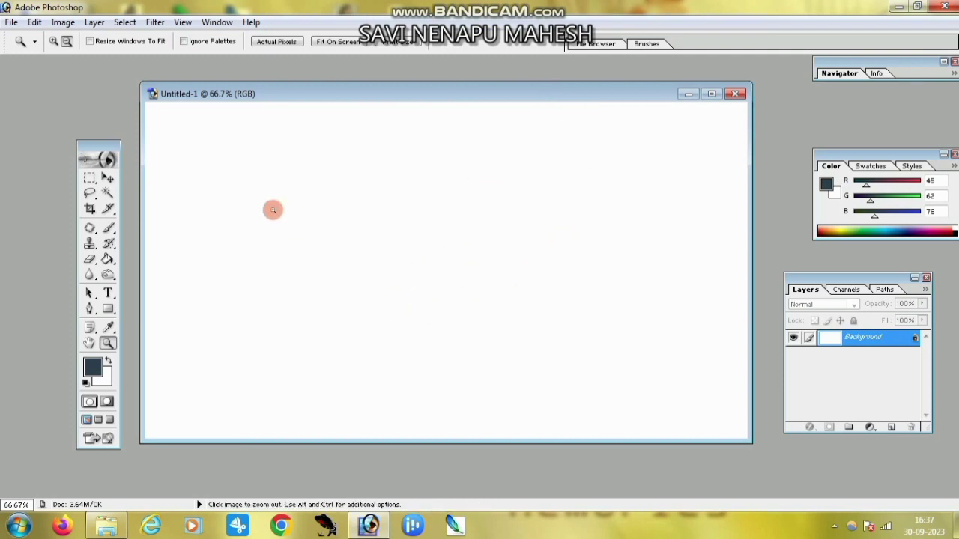
{"action": "left_click", "coordinate": [711, 93]}
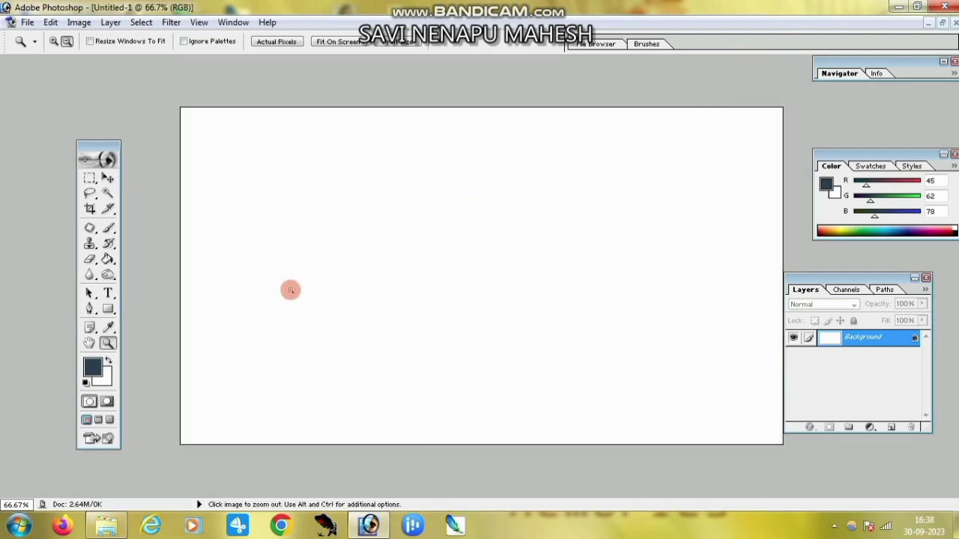
- Drag wp12122944-virat-kohli-2023-wallpapers.jpg from New folder (10) into Photoshop
{"action": "left_click", "coordinate": [899, 7]}
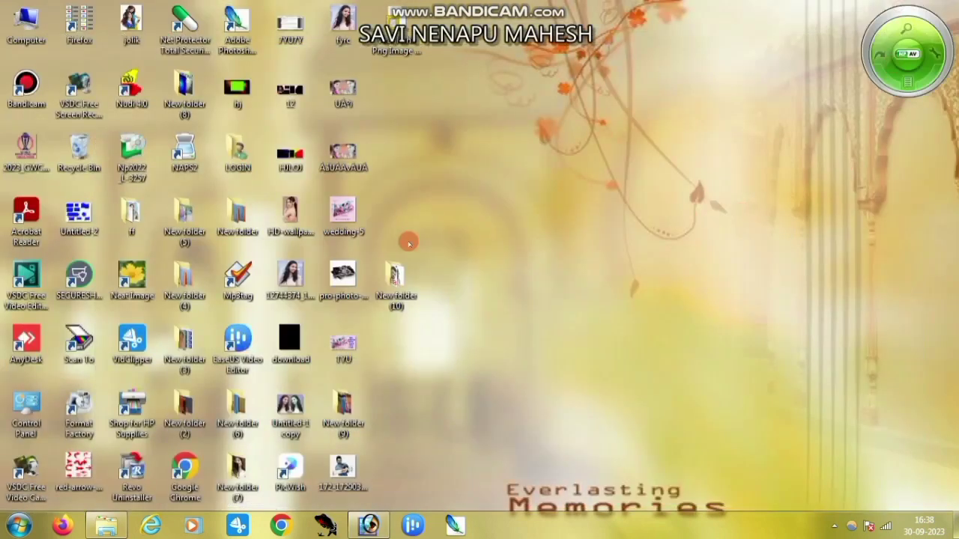
{"action": "double_click", "coordinate": [396, 278]}
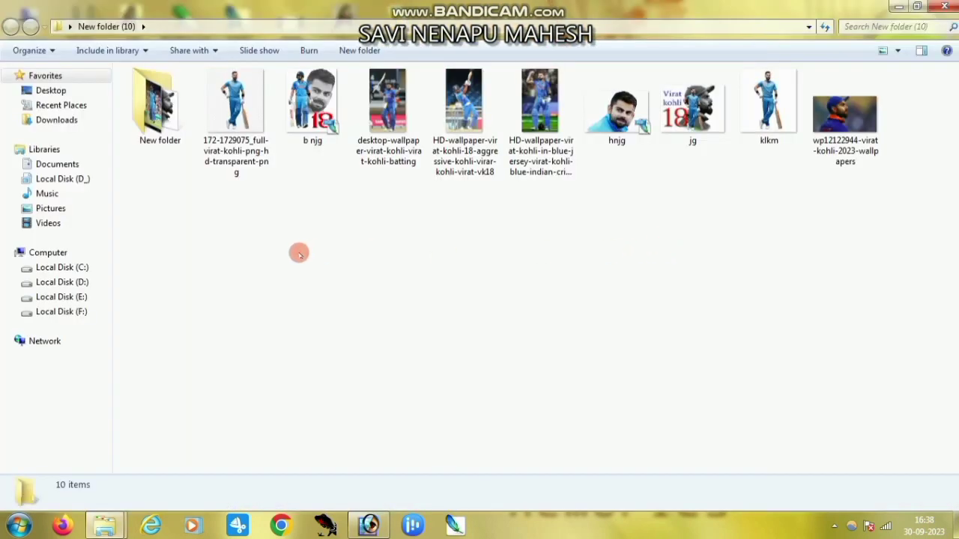
{"action": "mouse_move", "coordinate": [772, 109]}
{"action": "left_mouse_down"}
{"action": "mouse_move", "coordinate": [818, 164]}
{"action": "mouse_move", "coordinate": [771, 161]}
{"action": "left_mouse_up"}
{"action": "mouse_move", "coordinate": [846, 119]}
{"action": "left_mouse_down"}
{"action": "mouse_move", "coordinate": [873, 233]}
{"action": "mouse_move", "coordinate": [388, 532]}
{"action": "mouse_move", "coordinate": [543, 223]}
{"action": "left_mouse_up"}
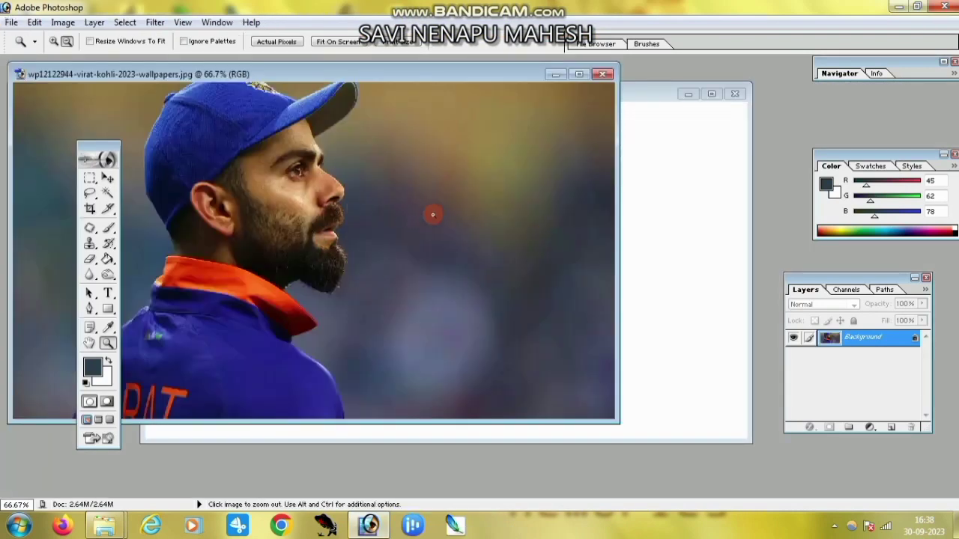
- Magic Wand-select the blurred background on both sides of Kohli's head, adding to the selection
{"action": "left_click", "coordinate": [579, 74]}
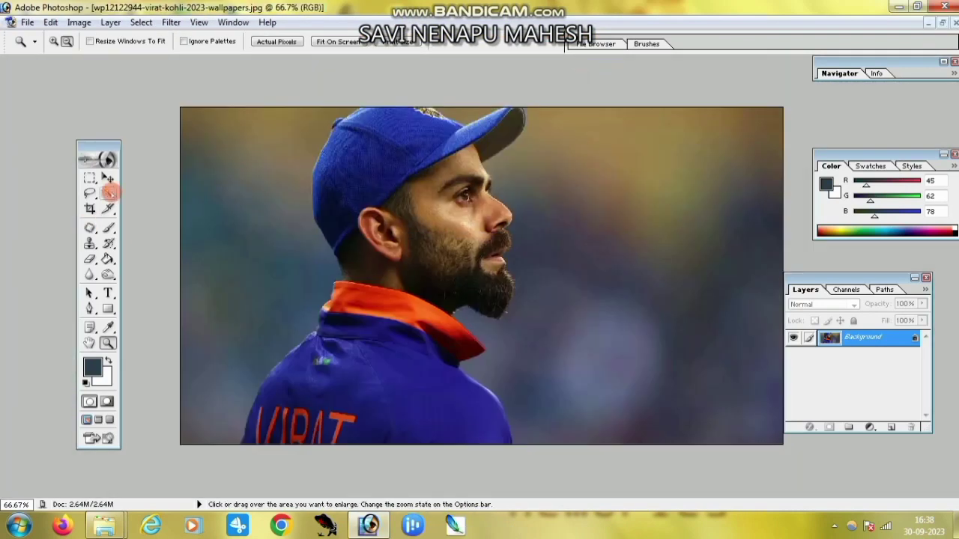
{"action": "left_click", "coordinate": [107, 193]}
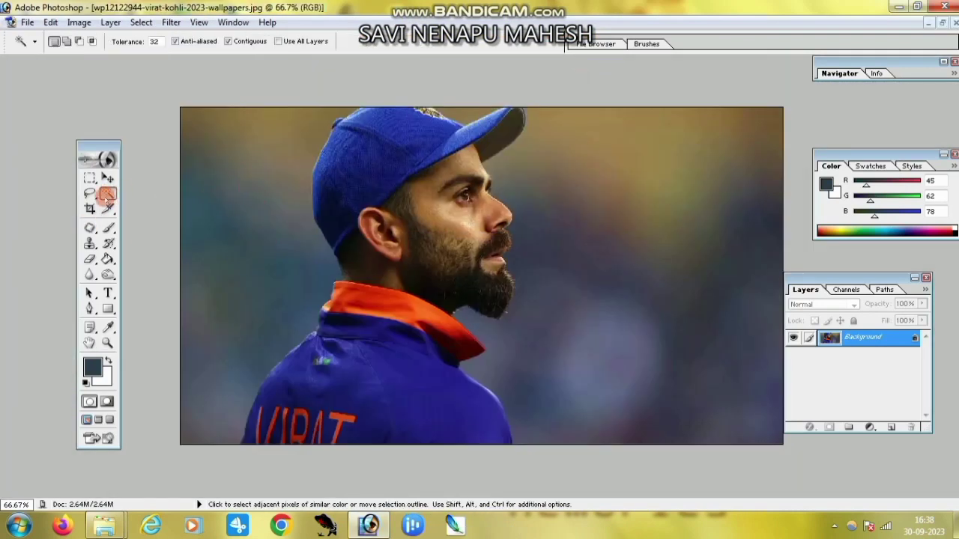
{"action": "left_click", "coordinate": [250, 222]}
{"action": "left_click", "coordinate": [262, 163], "text": "shift"}
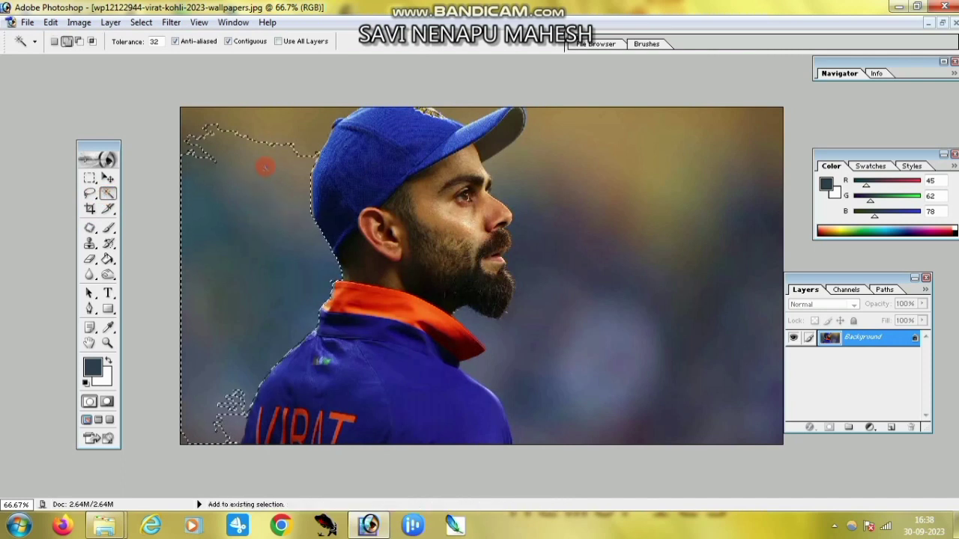
{"action": "left_click", "coordinate": [215, 133], "text": "shift"}
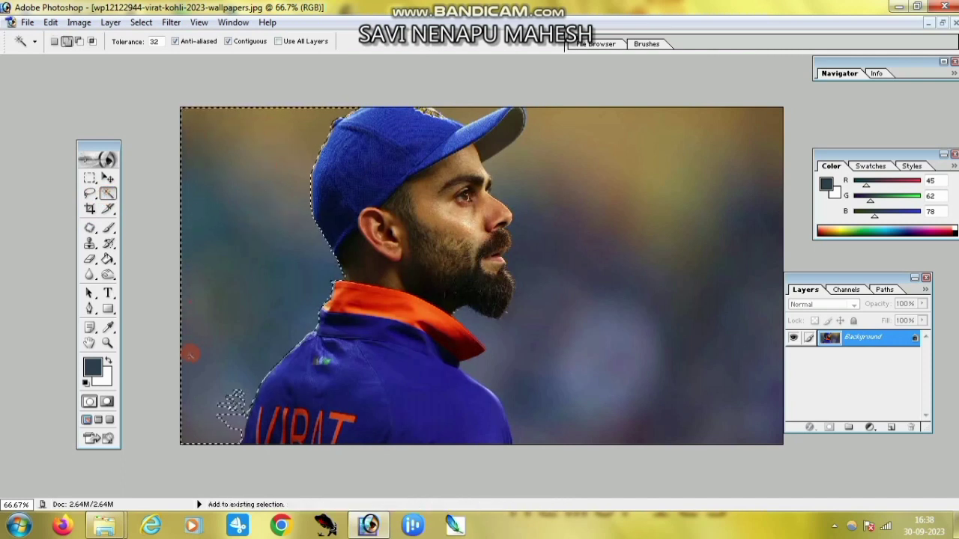
{"action": "left_click", "coordinate": [645, 192], "text": "shift"}
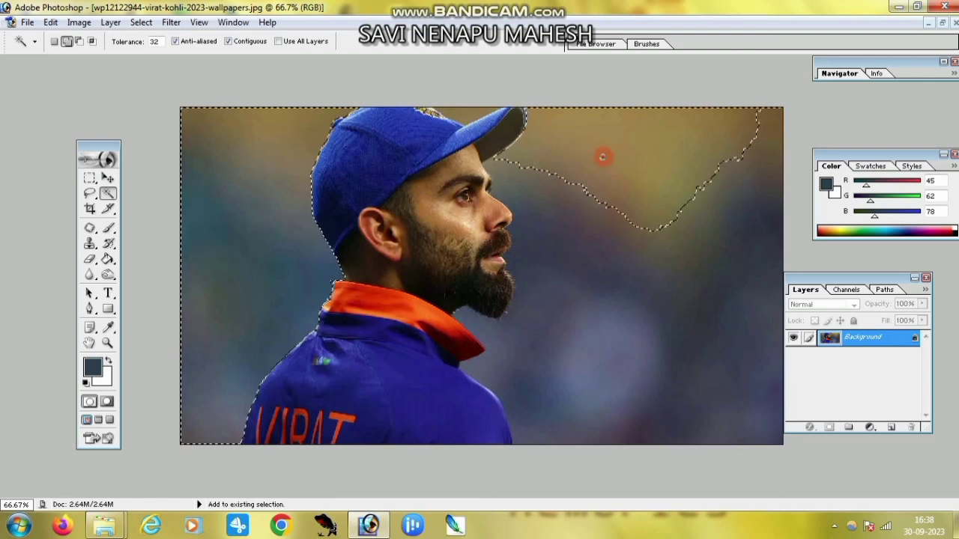
{"action": "left_click", "coordinate": [622, 289], "text": "shift"}
{"action": "left_click", "coordinate": [595, 324], "text": "shift"}
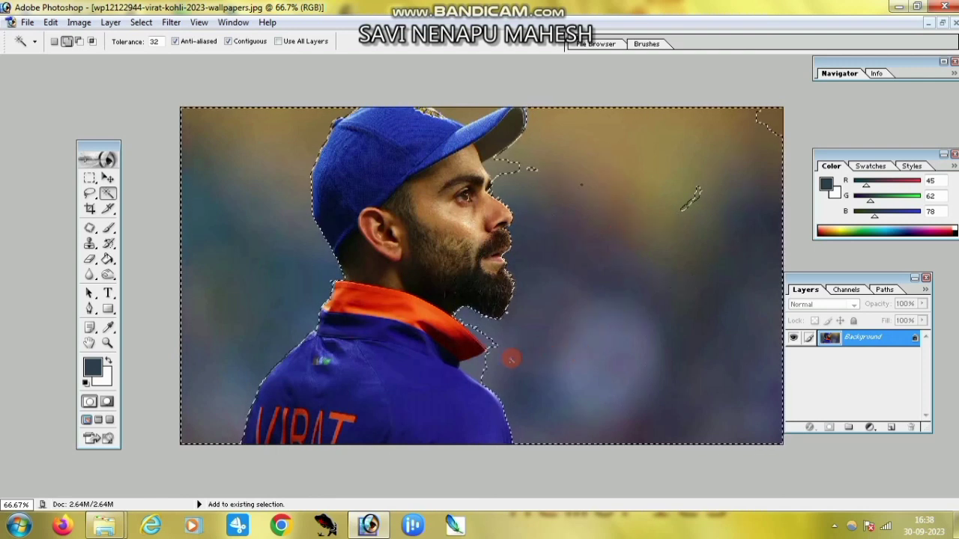
{"action": "left_click", "coordinate": [675, 212], "text": "shift"}
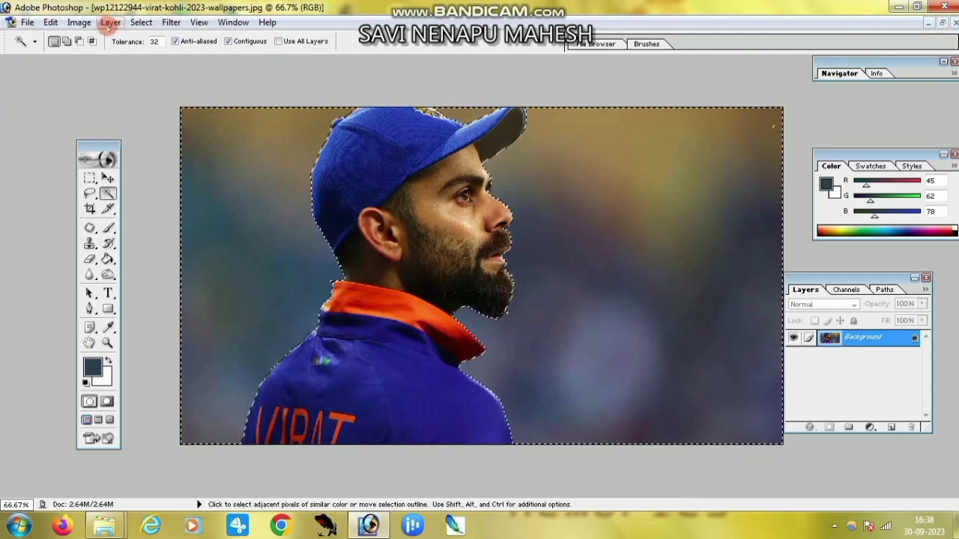
- Invert the selection so only Kohli's head and shoulders are selected
{"action": "left_click", "coordinate": [141, 22]}
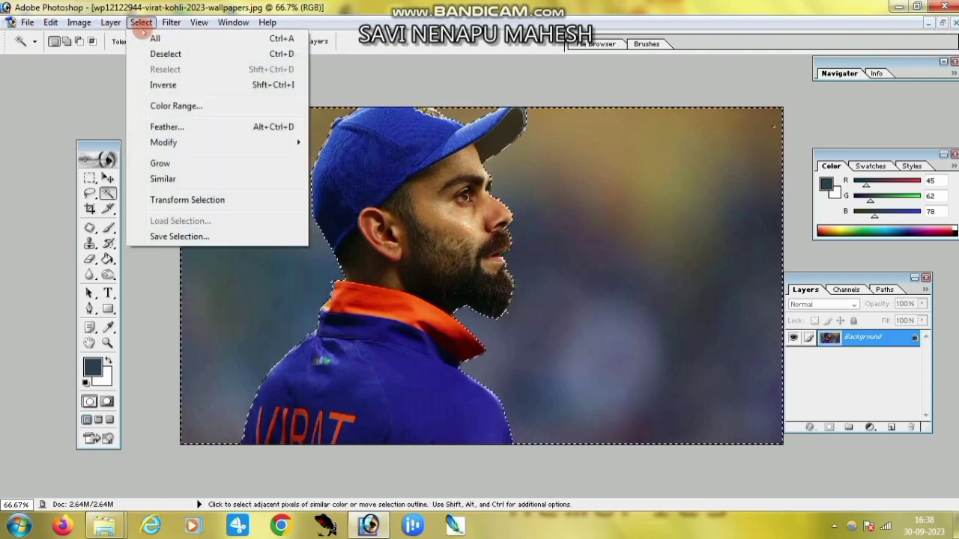
{"action": "left_click", "coordinate": [156, 87]}
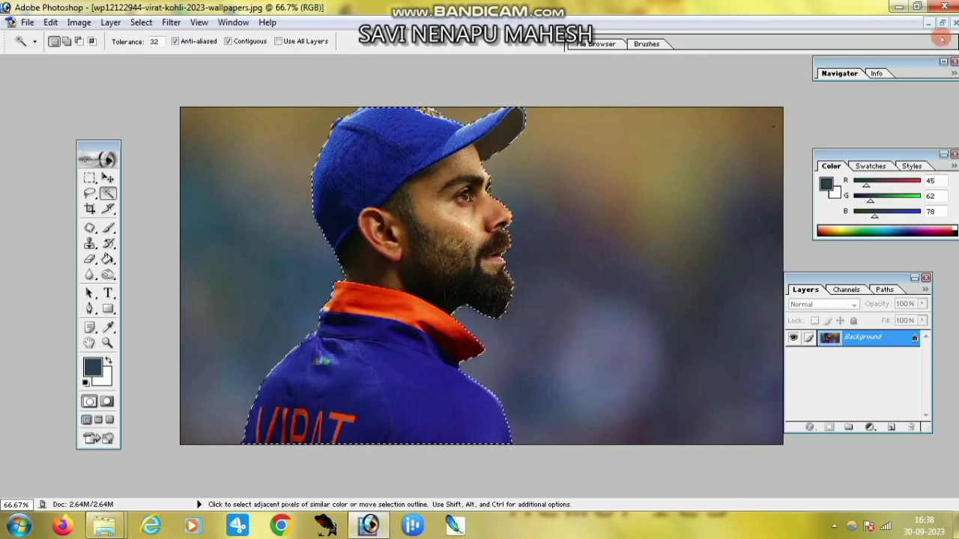
{"action": "left_click", "coordinate": [941, 25]}
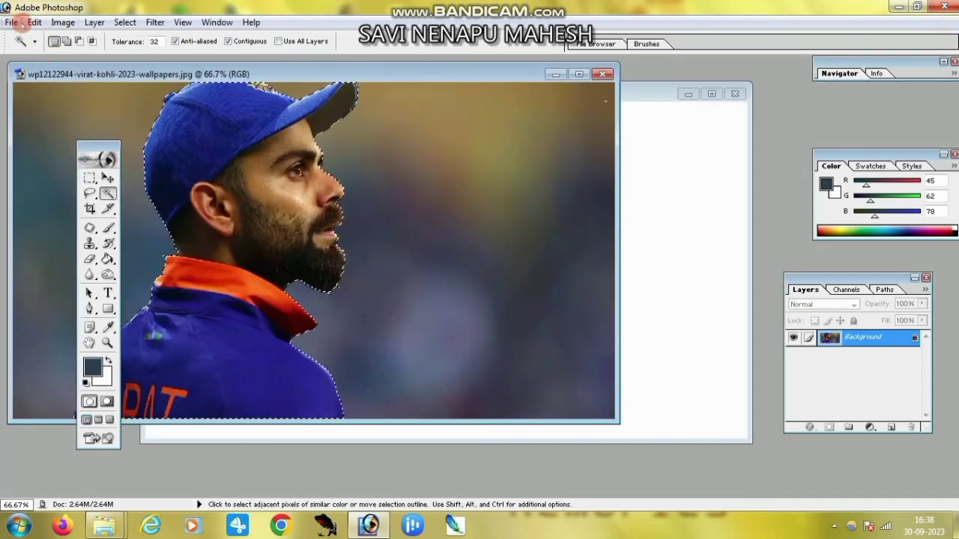
- Cut Kohli from the wallpaper, paste him into Untitled-1, and scale him to 110%
{"action": "left_click", "coordinate": [35, 23]}
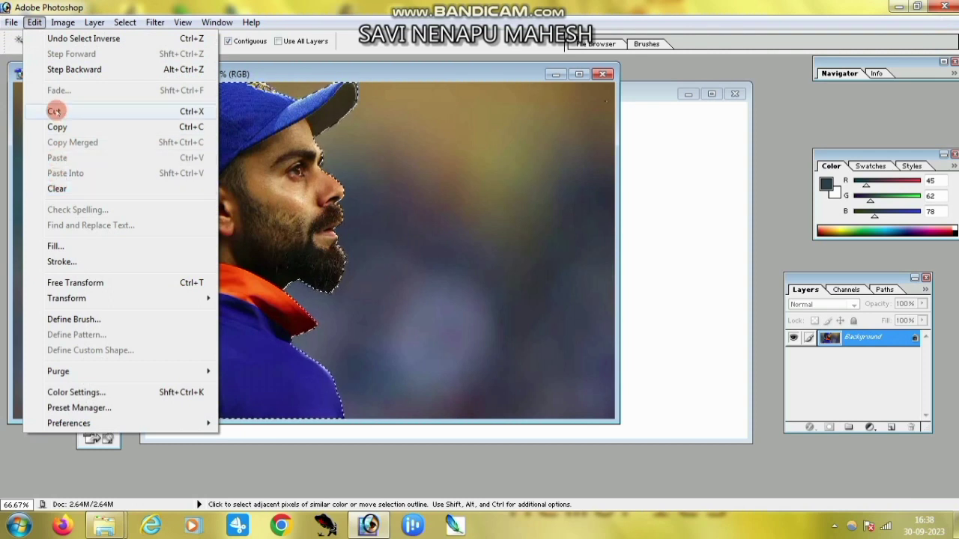
{"action": "left_click", "coordinate": [27, 110]}
{"action": "left_click", "coordinate": [663, 206]}
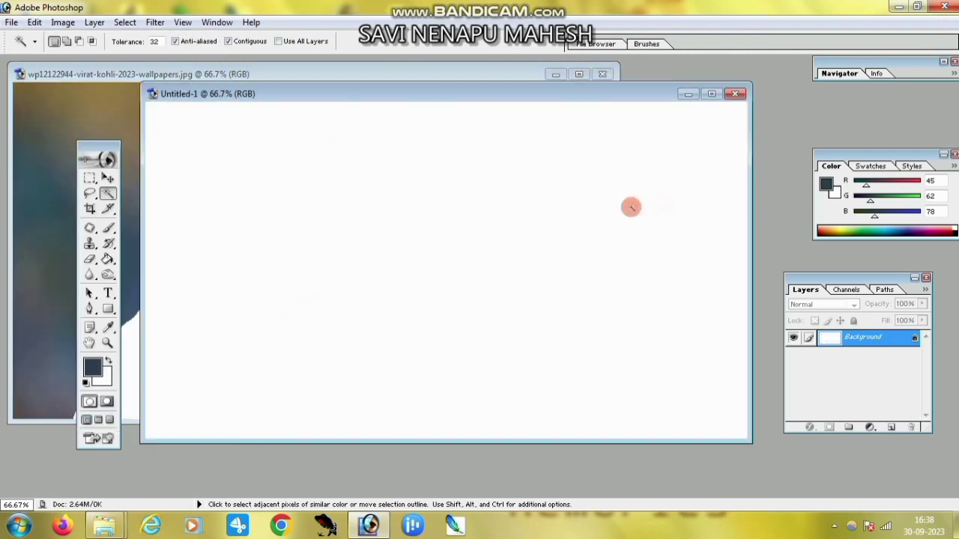
{"action": "left_click", "coordinate": [34, 23]}
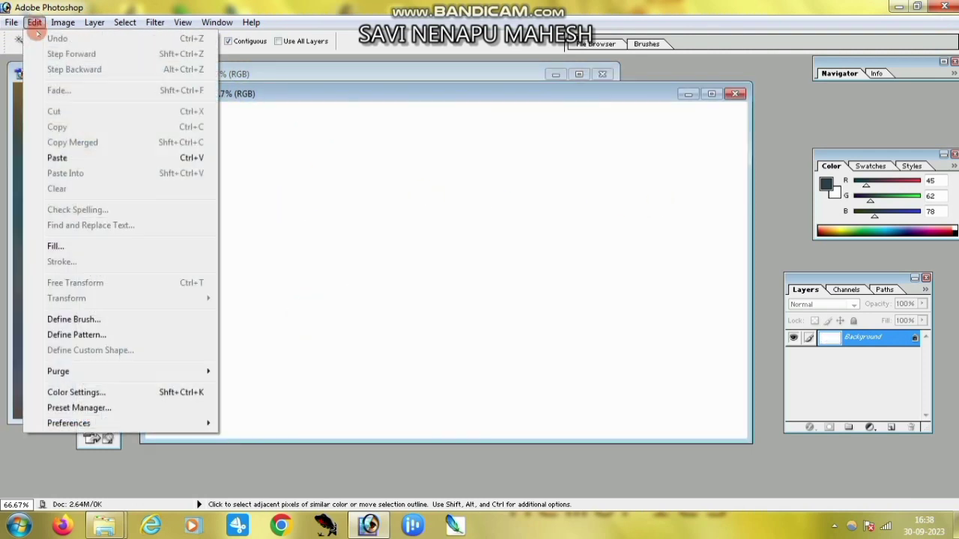
{"action": "left_click", "coordinate": [57, 158]}
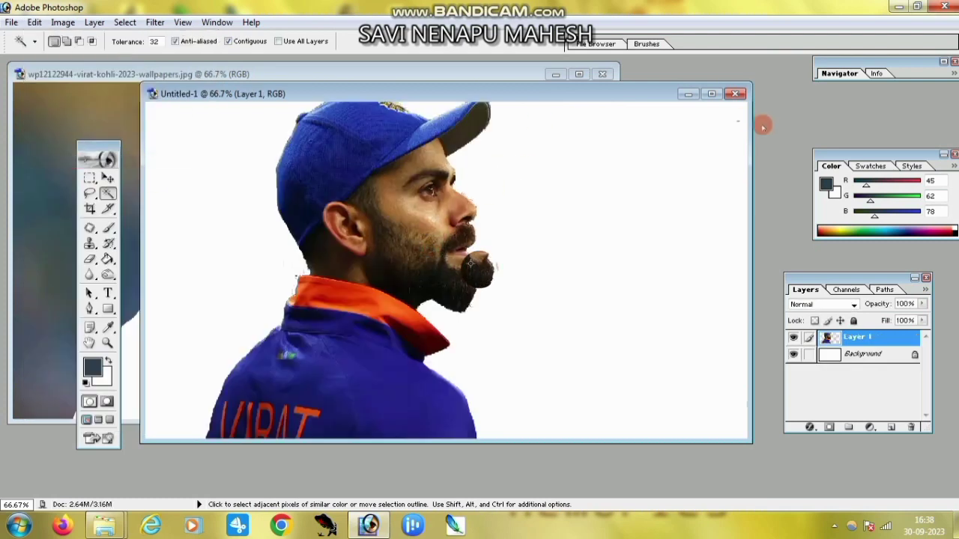
{"action": "key", "text": "ctrl+t"}
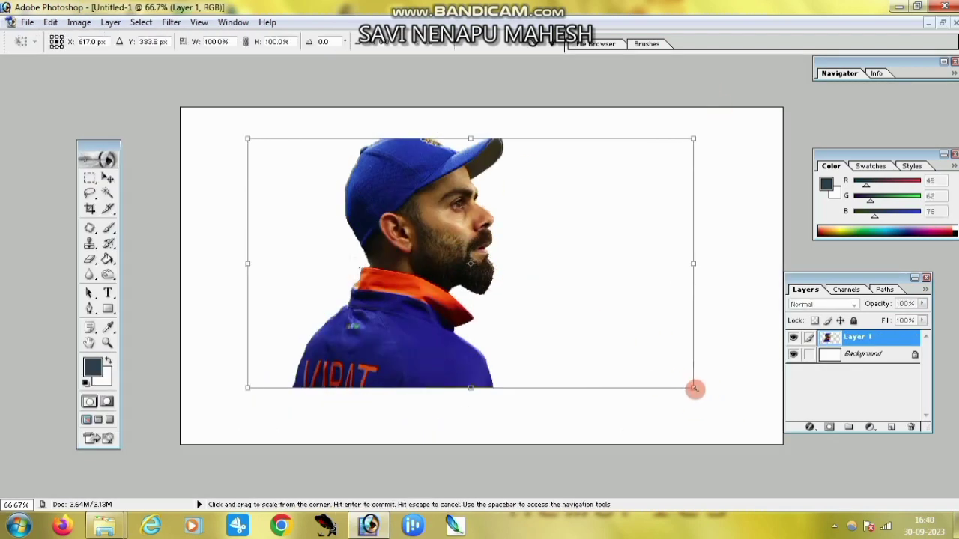
{"action": "left_click_drag", "start_coordinate": [694, 388], "coordinate": [733, 442]}
{"action": "key", "text": "Return"}
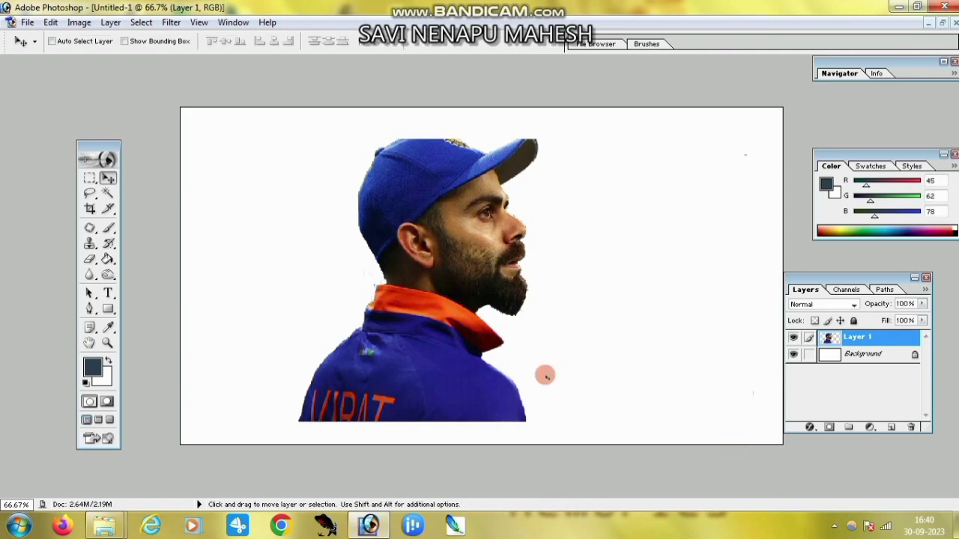
- Select the white background around the cut-out, feather it by 2 pixels, then deselect
{"action": "left_click", "coordinate": [108, 193]}
{"action": "left_click", "coordinate": [307, 251]}
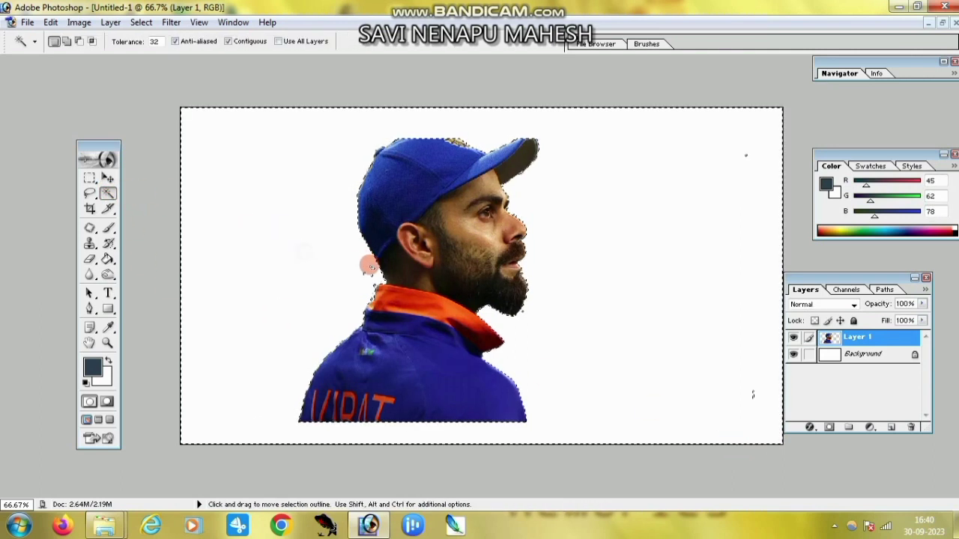
{"action": "left_click", "coordinate": [366, 274], "text": "shift"}
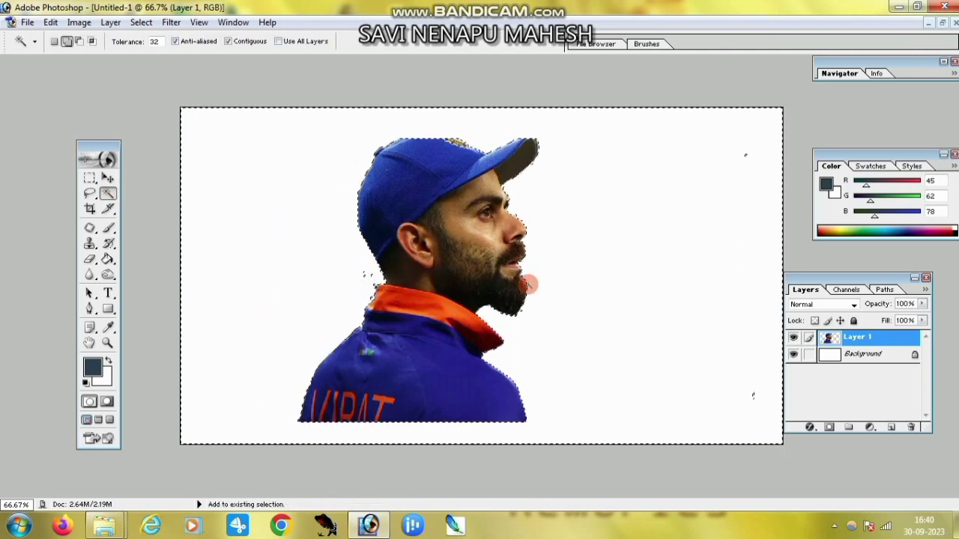
{"action": "right_click", "coordinate": [527, 306]}
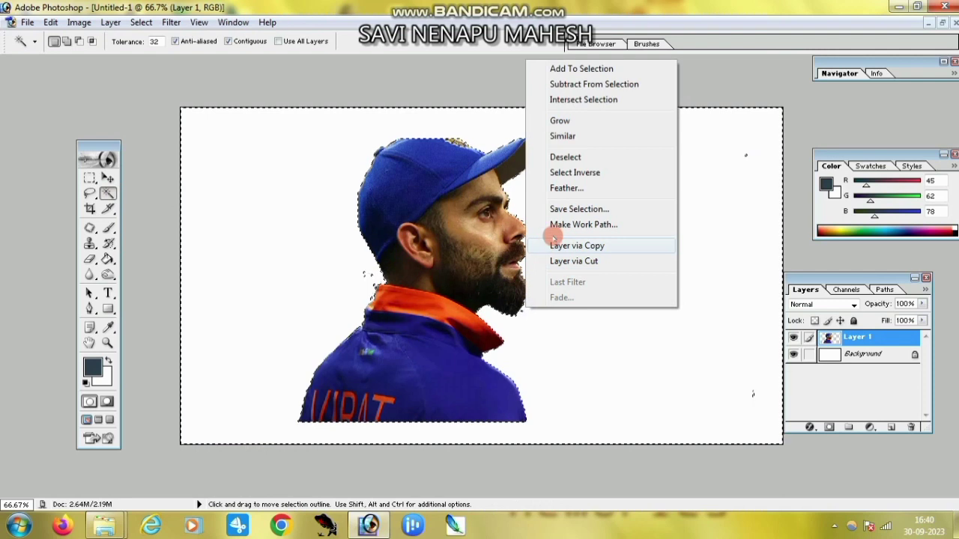
{"action": "left_click", "coordinate": [567, 188]}
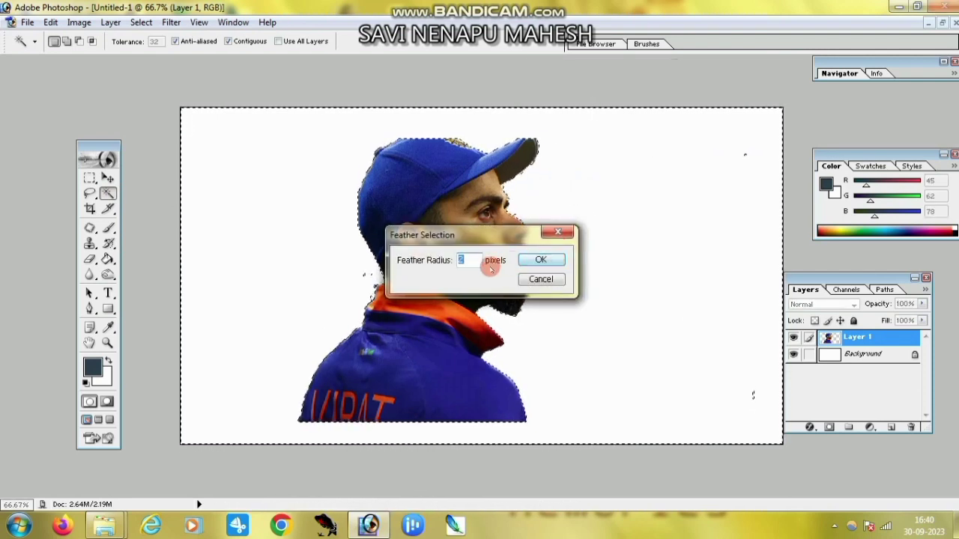
{"action": "left_click", "coordinate": [551, 260]}
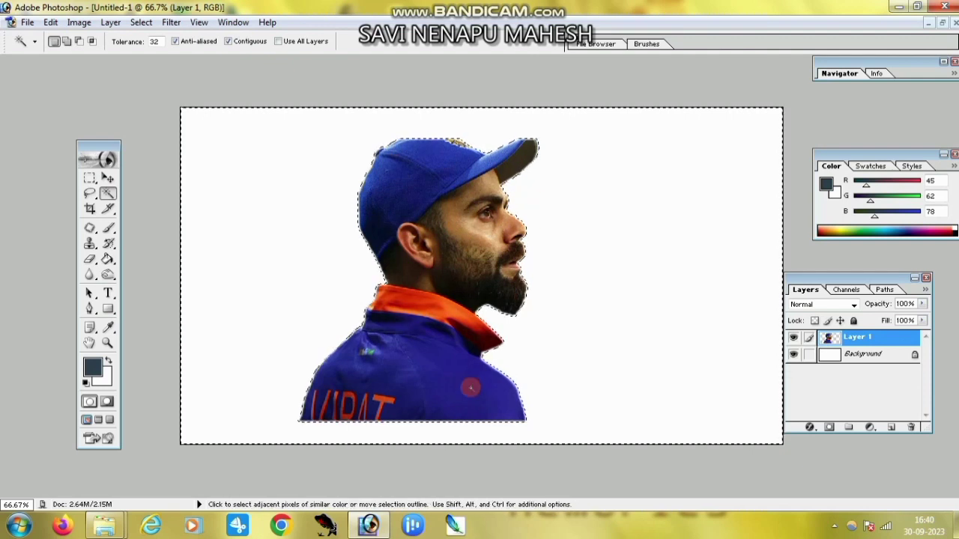
{"action": "key", "text": "ctrl+d"}
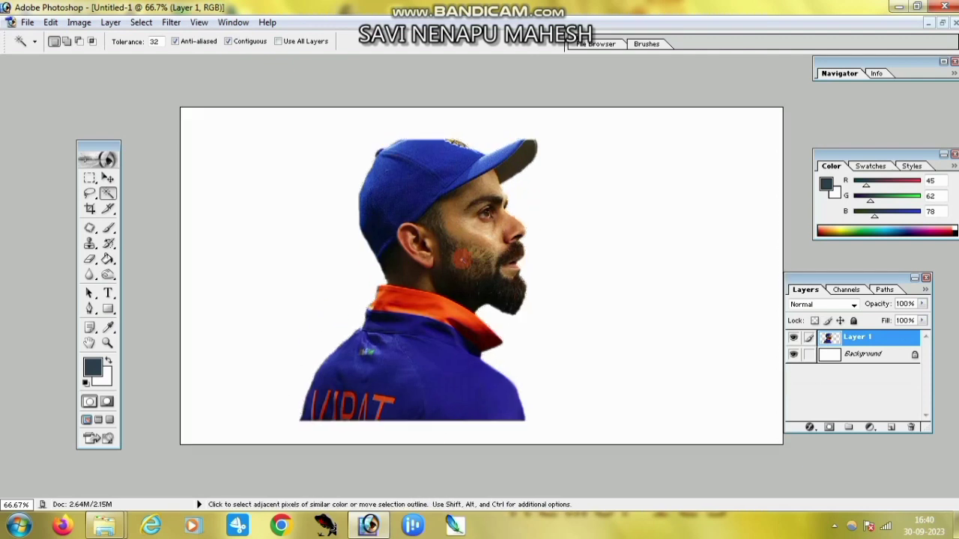
- Move the player portrait toward the left of the canvas
{"action": "left_click", "coordinate": [108, 177]}
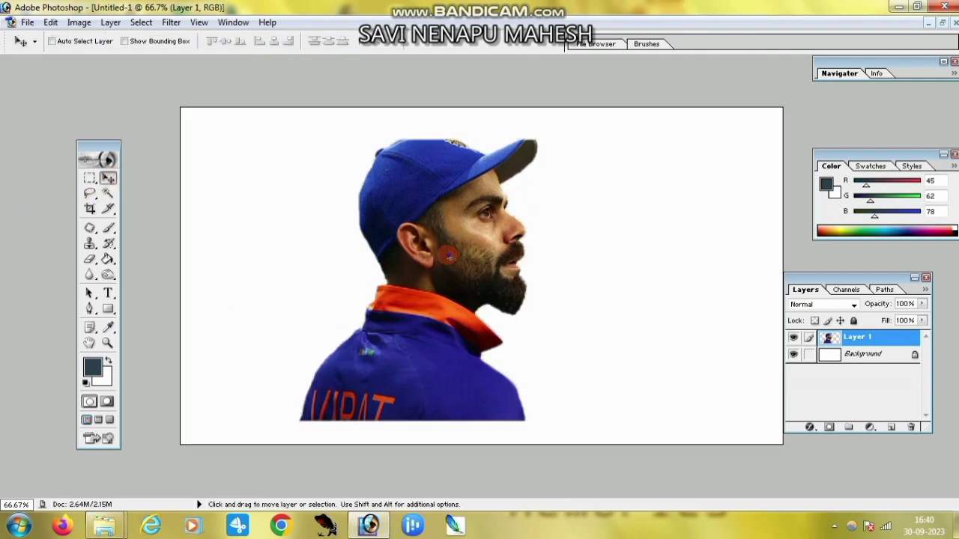
{"action": "left_click_drag", "start_coordinate": [454, 272], "coordinate": [463, 281]}
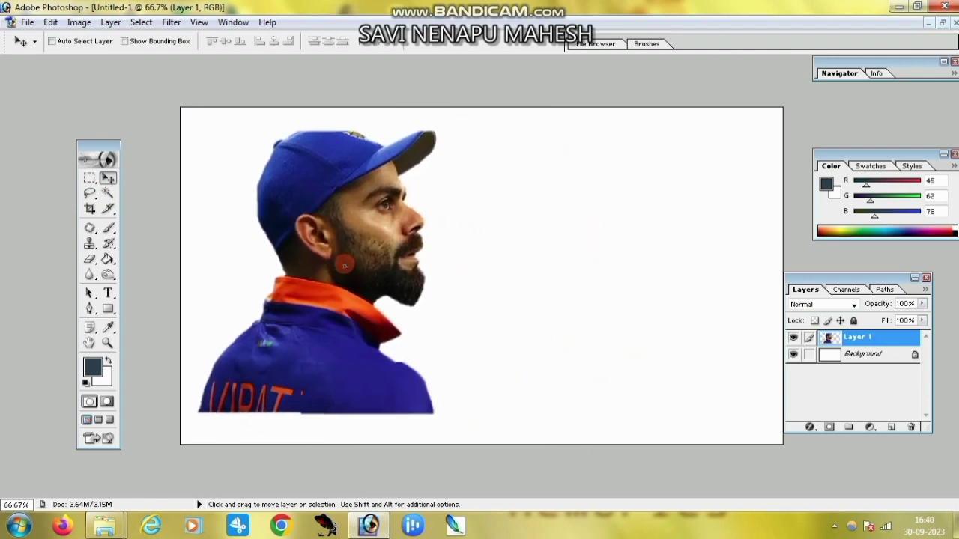
{"action": "left_click_drag", "start_coordinate": [463, 281], "coordinate": [384, 264]}
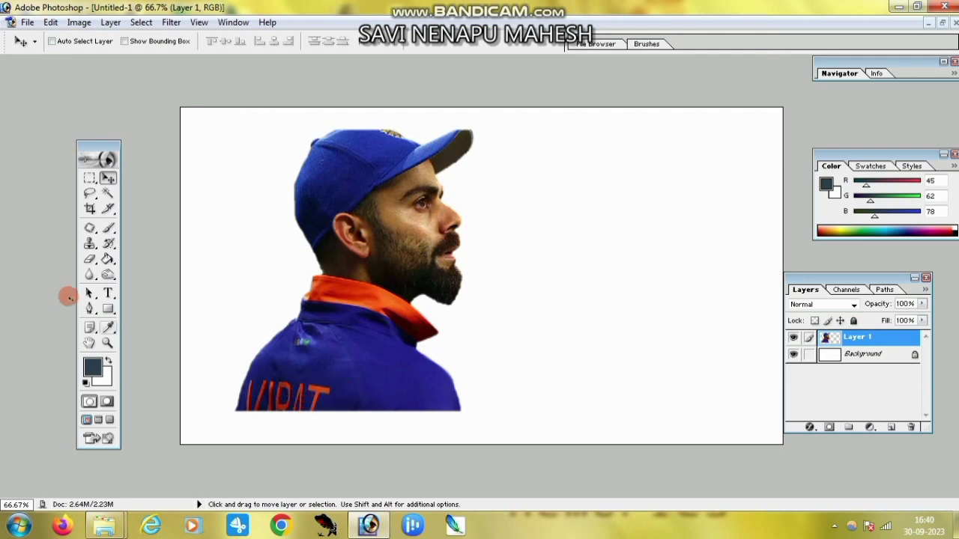
- Erase the lower jersey and VIRAT lettering so it fades into the white canvas
{"action": "left_click", "coordinate": [89, 259]}
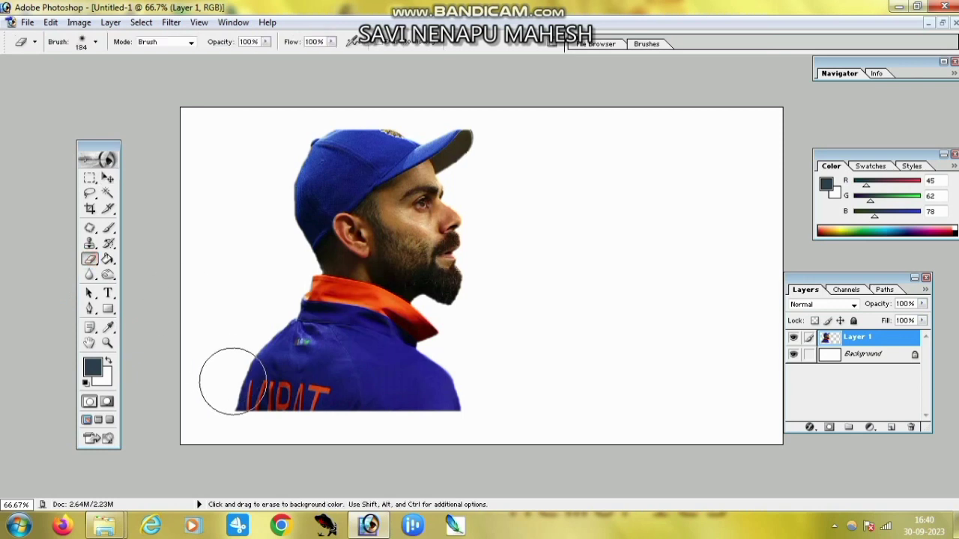
{"action": "mouse_move", "coordinate": [214, 381]}
{"action": "left_mouse_down"}
{"action": "mouse_move", "coordinate": [367, 428]}
{"action": "mouse_move", "coordinate": [466, 402]}
{"action": "left_mouse_up"}
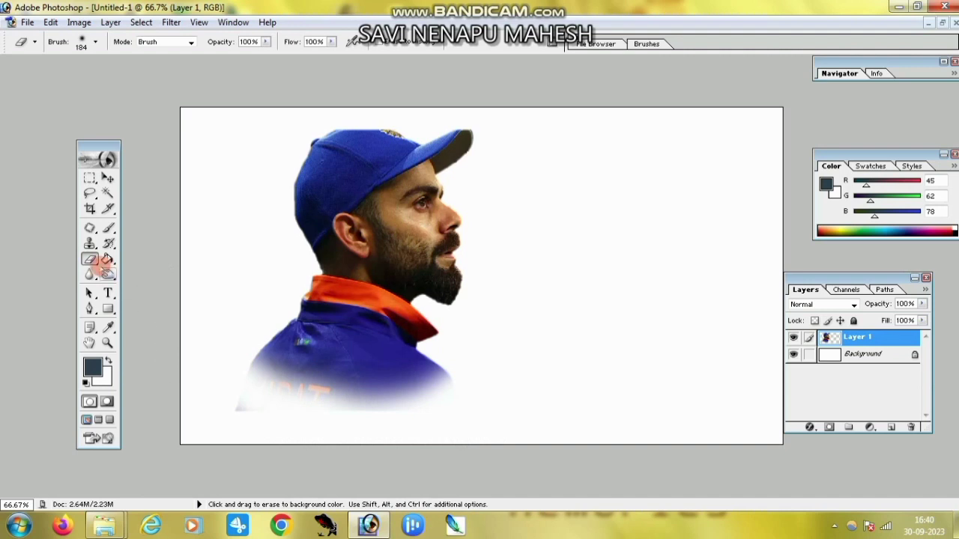
{"action": "key", "text": "v"}
{"action": "left_click", "coordinate": [80, 23]}
{"action": "left_click", "coordinate": [79, 23]}
{"action": "mouse_move", "coordinate": [111, 59]}
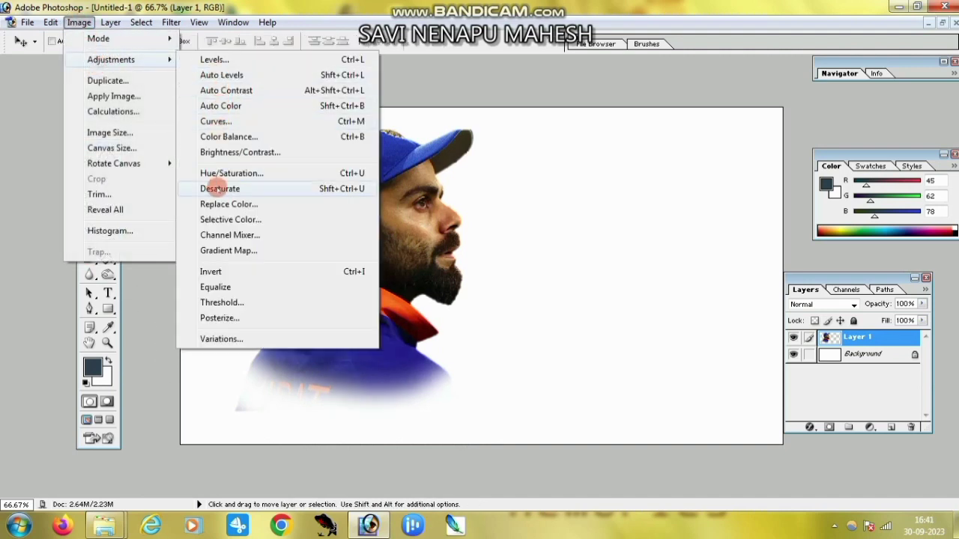
- Desaturate the portrait and brighten it by raising the Curves line
{"action": "left_click", "coordinate": [219, 189]}
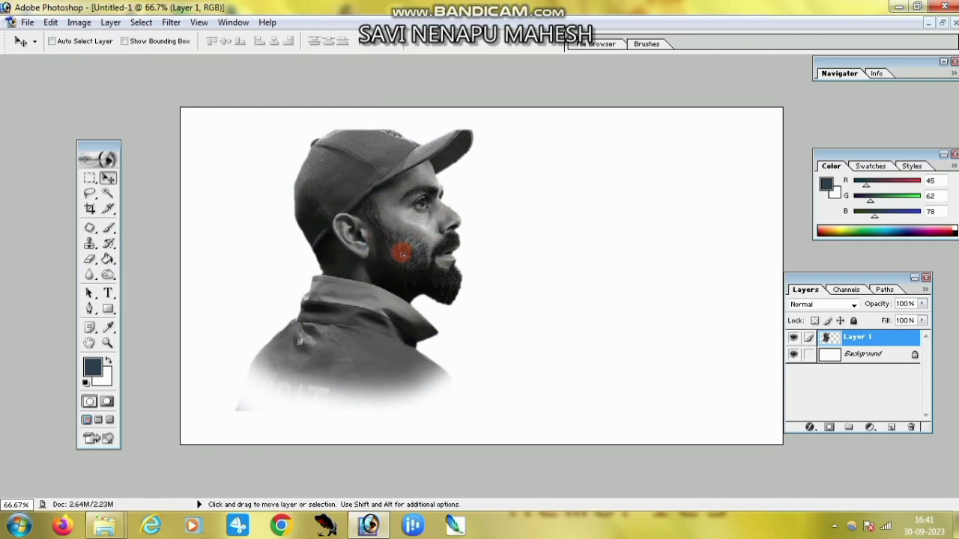
{"action": "key", "text": "ctrl+m"}
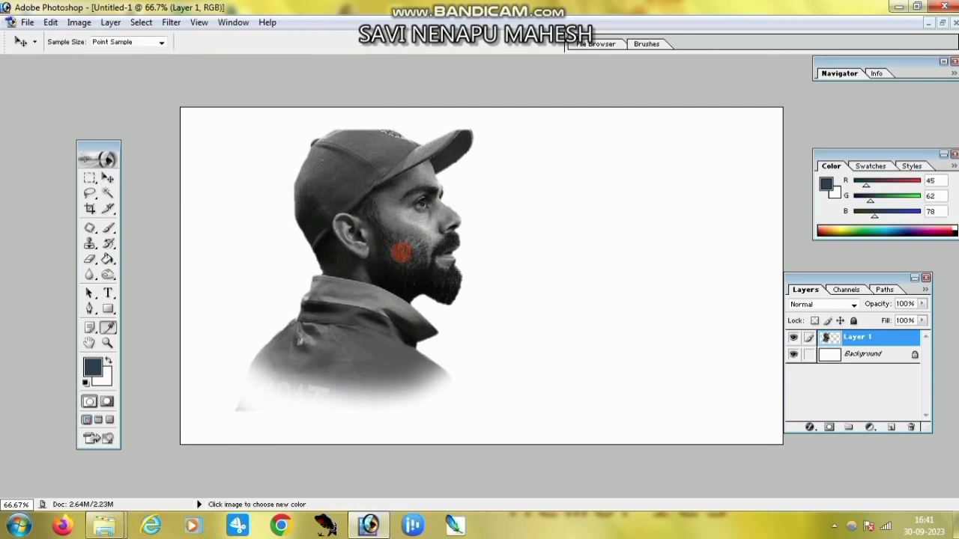
{"action": "left_click_drag", "start_coordinate": [270, 182], "coordinate": [680, 181]}
{"action": "left_click_drag", "start_coordinate": [648, 259], "coordinate": [649, 246]}
{"action": "left_click", "coordinate": [740, 213]}
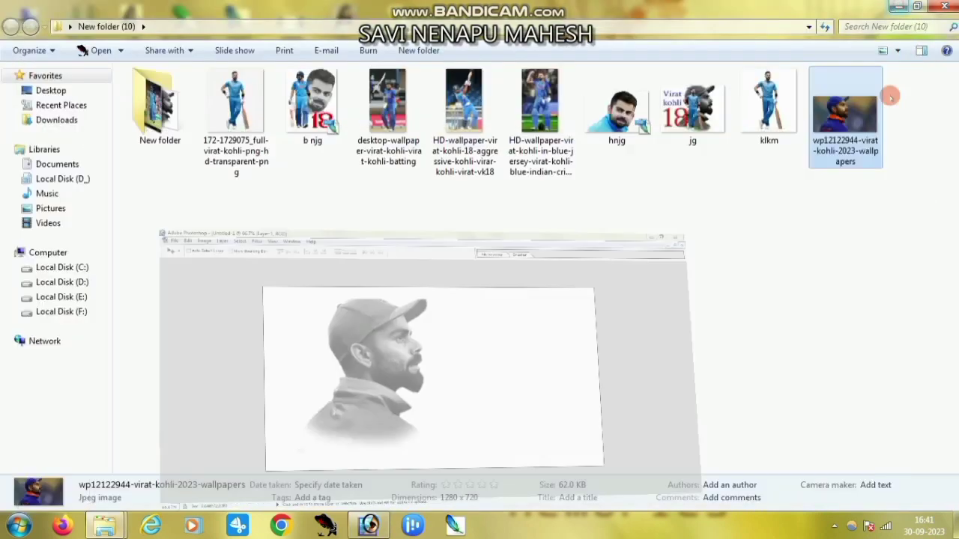
- Open klkm.jpg in Photoshop by dragging it from the image folder
{"action": "left_click", "coordinate": [898, 6]}
{"action": "left_click", "coordinate": [769, 104]}
{"action": "mouse_move", "coordinate": [769, 104]}
{"action": "left_mouse_down"}
{"action": "mouse_move", "coordinate": [442, 515]}
{"action": "mouse_move", "coordinate": [548, 284]}
{"action": "left_mouse_up"}
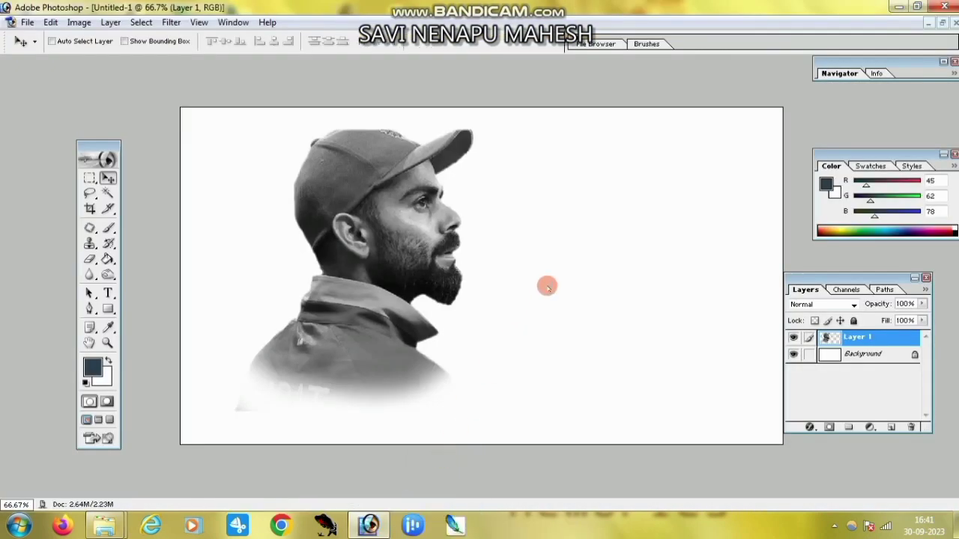
{"action": "left_click", "coordinate": [290, 78]}
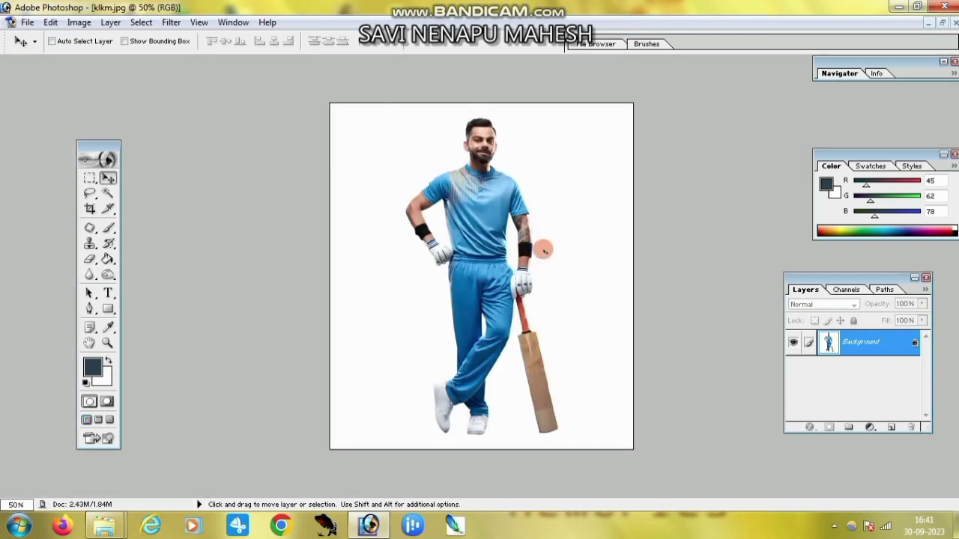
- Zoom klkm.jpg in to 100% and back out to 66.7%
{"action": "left_click", "coordinate": [107, 344]}
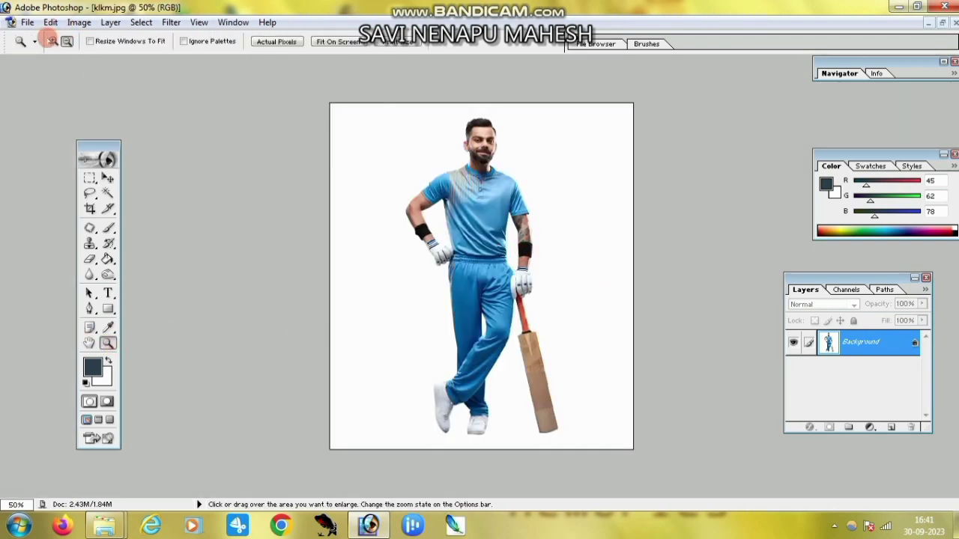
{"action": "left_click", "coordinate": [54, 41]}
{"action": "left_click", "coordinate": [472, 228]}
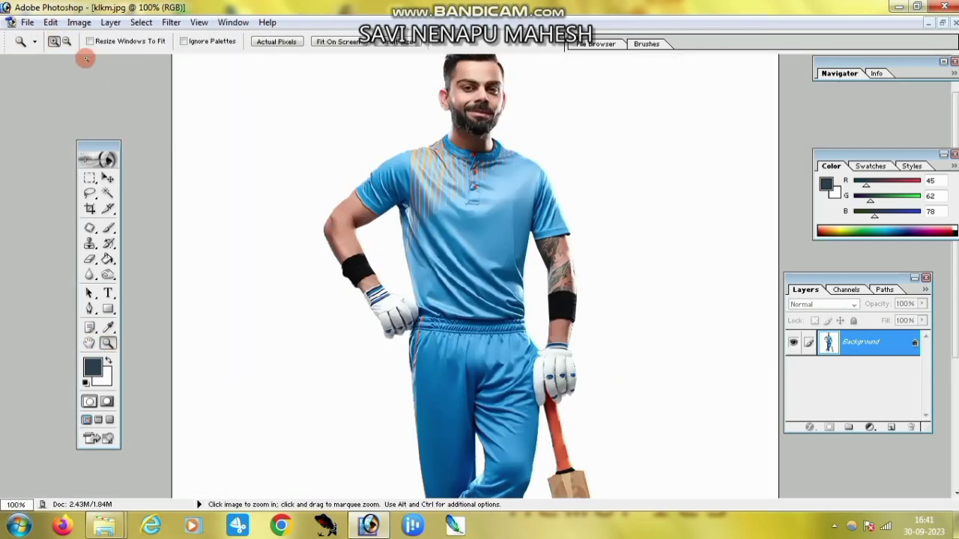
{"action": "left_click", "coordinate": [66, 41]}
{"action": "left_click", "coordinate": [669, 314]}
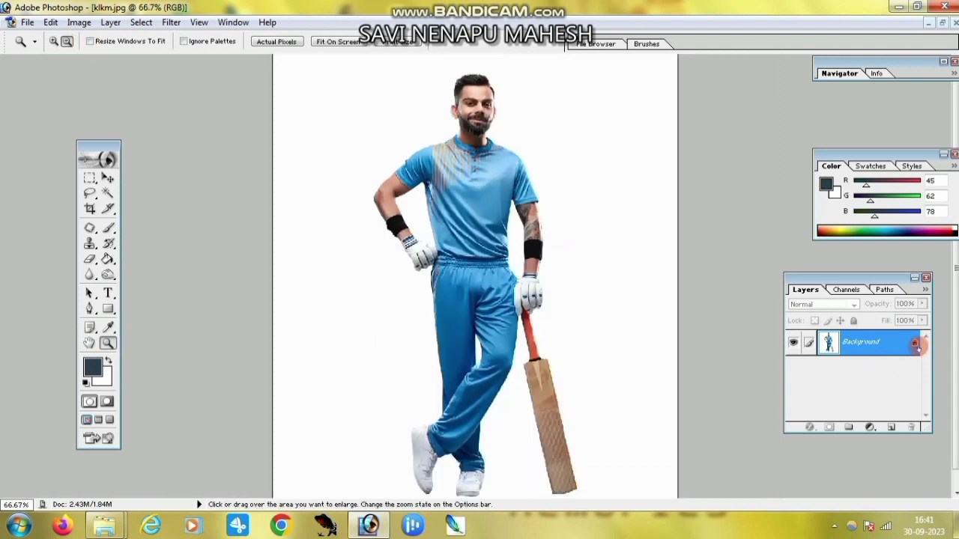
- Convert the Background to Layer 0 and duplicate it as Layer 0 copy
{"action": "double_click", "coordinate": [915, 343]}
{"action": "left_click", "coordinate": [581, 240]}
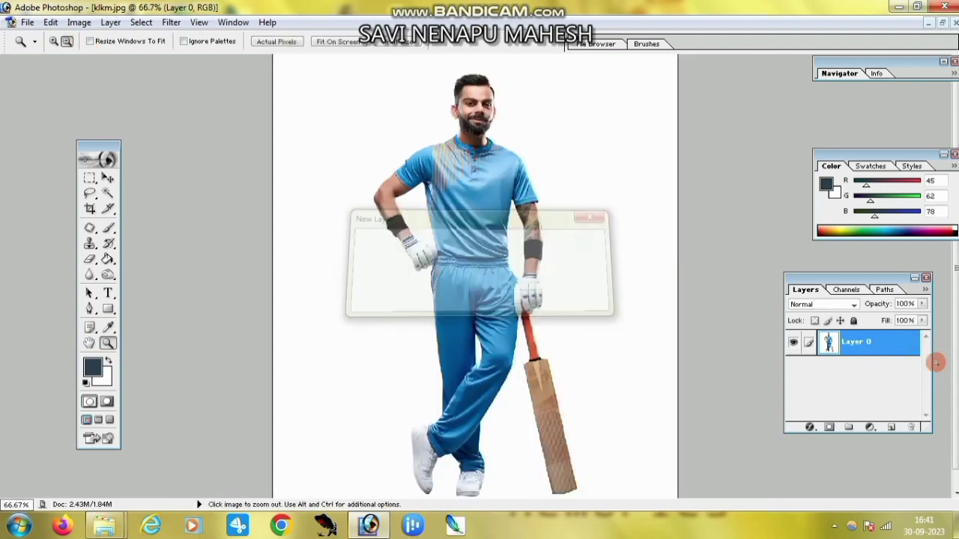
{"action": "right_click", "coordinate": [860, 342]}
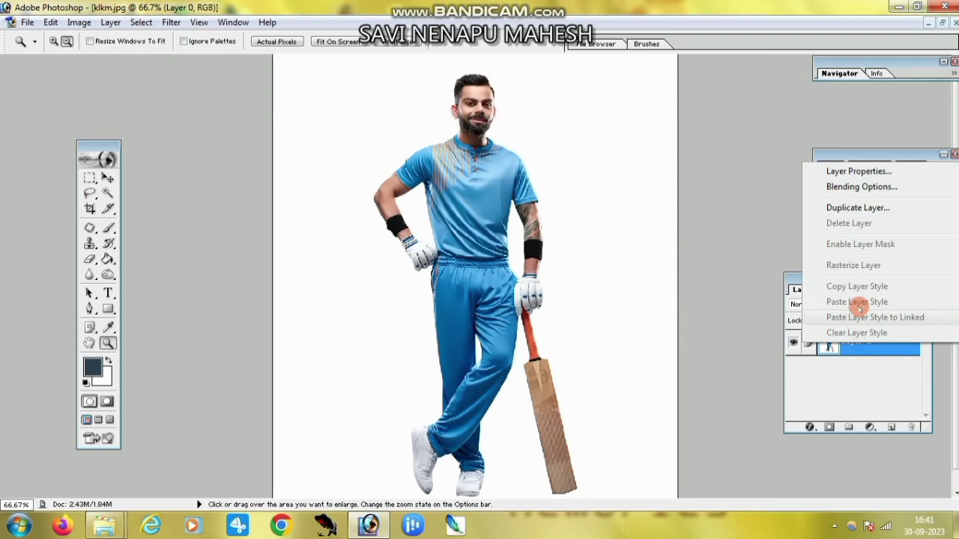
{"action": "left_click", "coordinate": [853, 207]}
{"action": "left_click", "coordinate": [597, 226]}
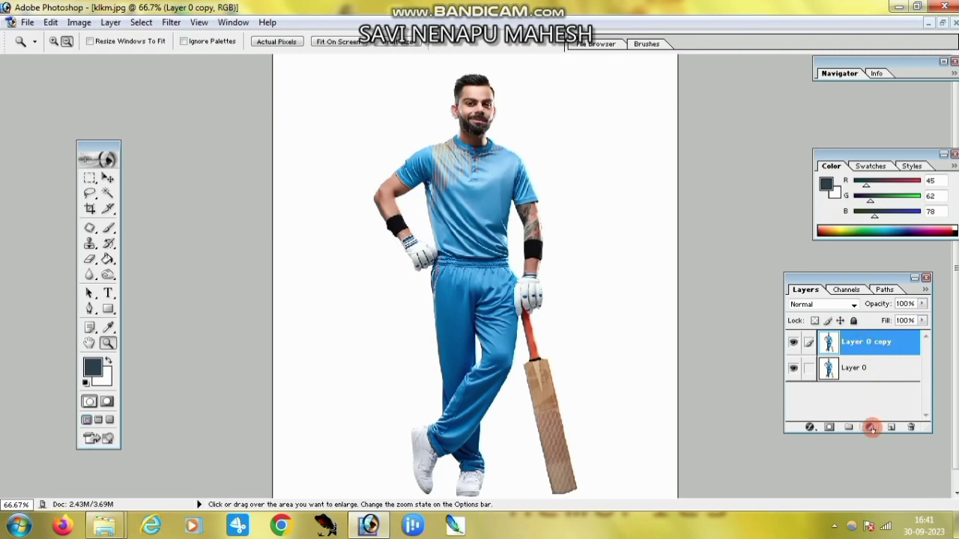
- Add a red F91807 Solid Color fill layer set to the Color Burn blend mode
{"action": "left_click", "coordinate": [872, 428]}
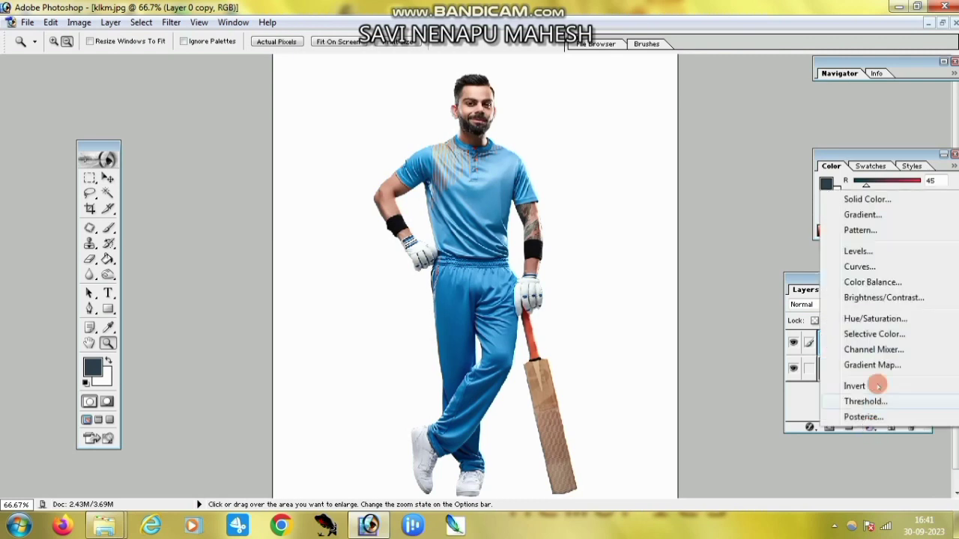
{"action": "left_click", "coordinate": [867, 198]}
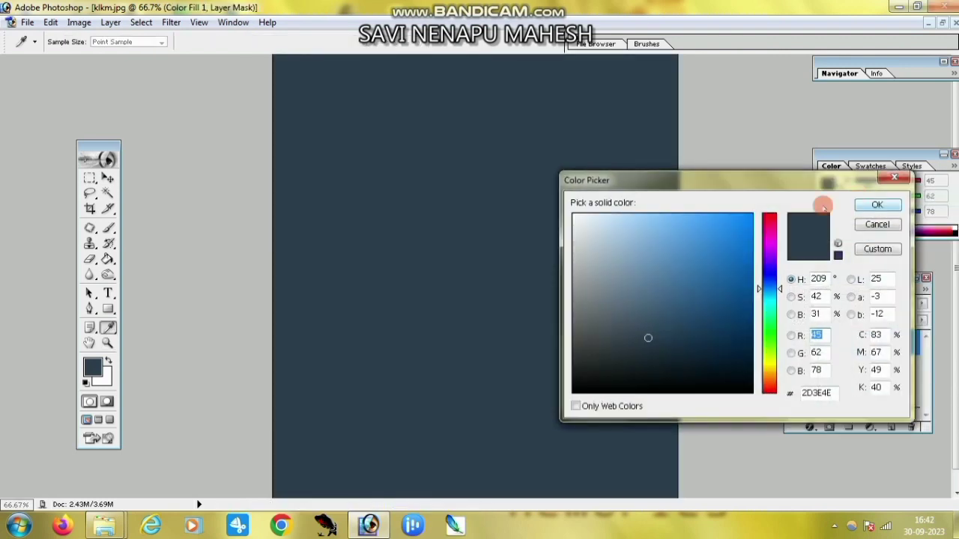
{"action": "left_click", "coordinate": [748, 217]}
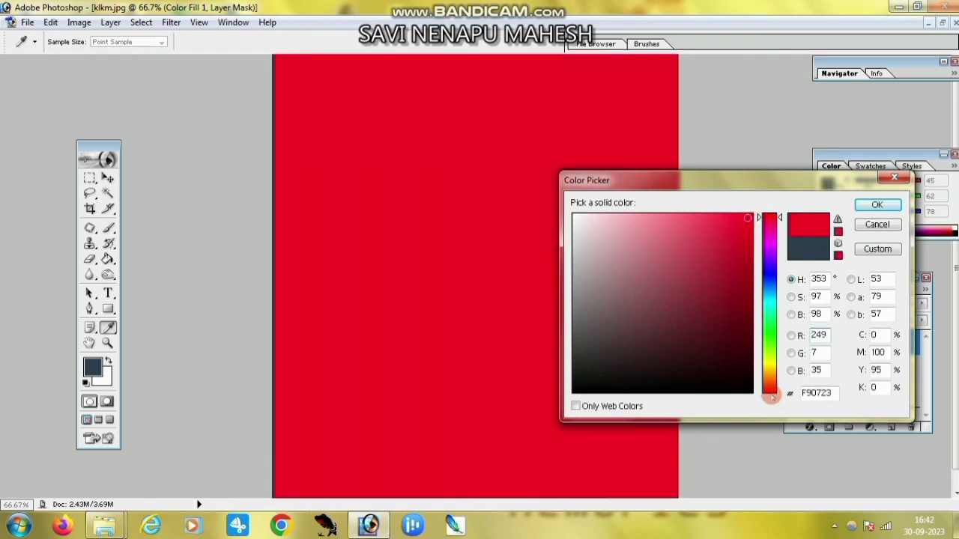
{"action": "left_click", "coordinate": [769, 390]}
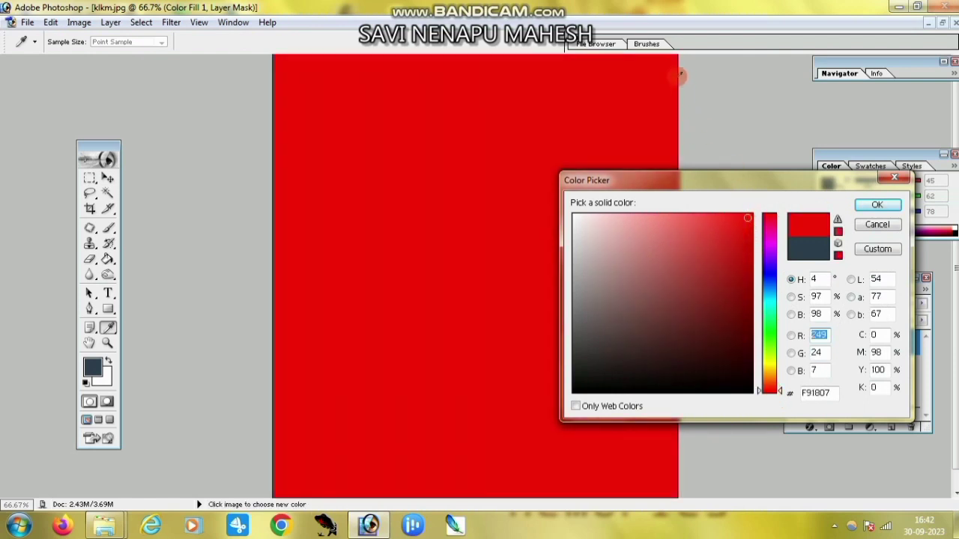
{"action": "left_click", "coordinate": [871, 205]}
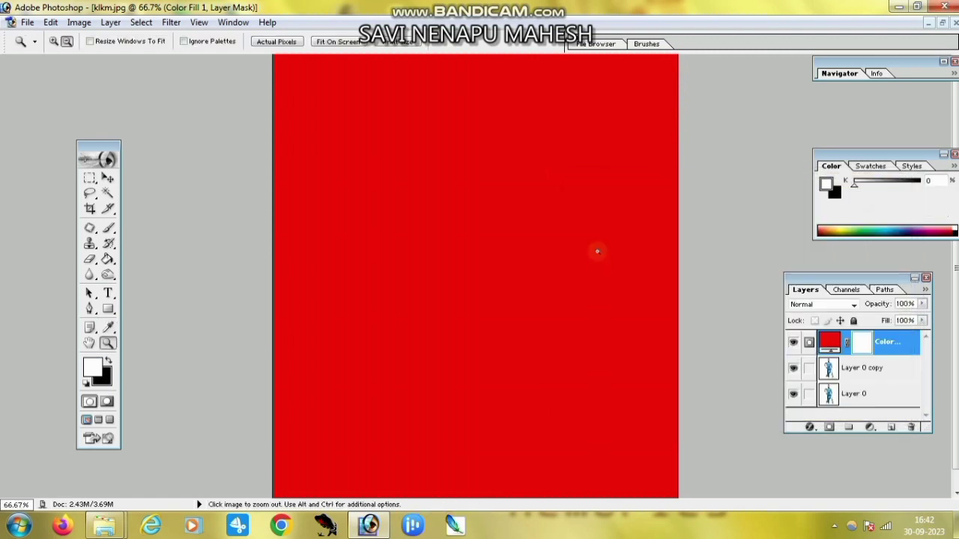
{"action": "left_click_drag", "start_coordinate": [813, 306], "coordinate": [810, 358]}
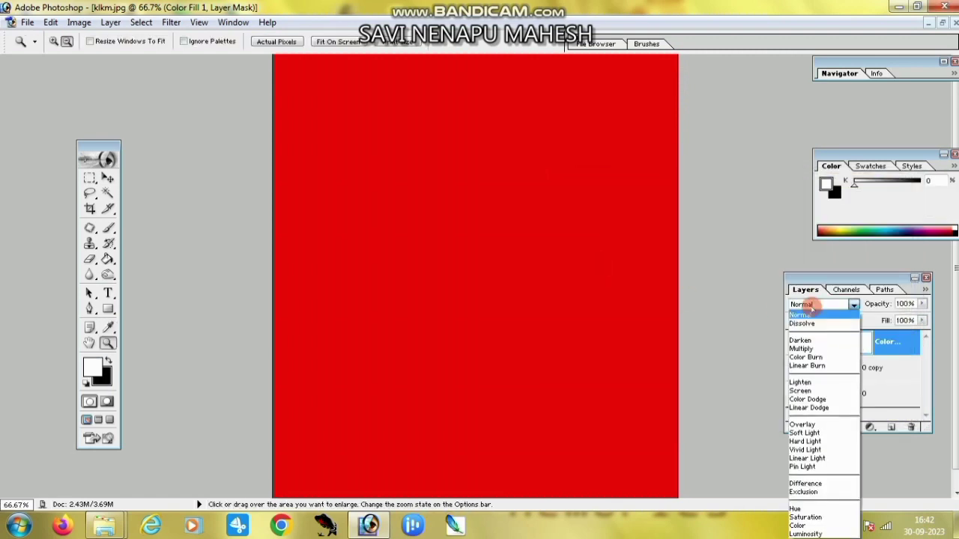
{"action": "left_click", "coordinate": [807, 359]}
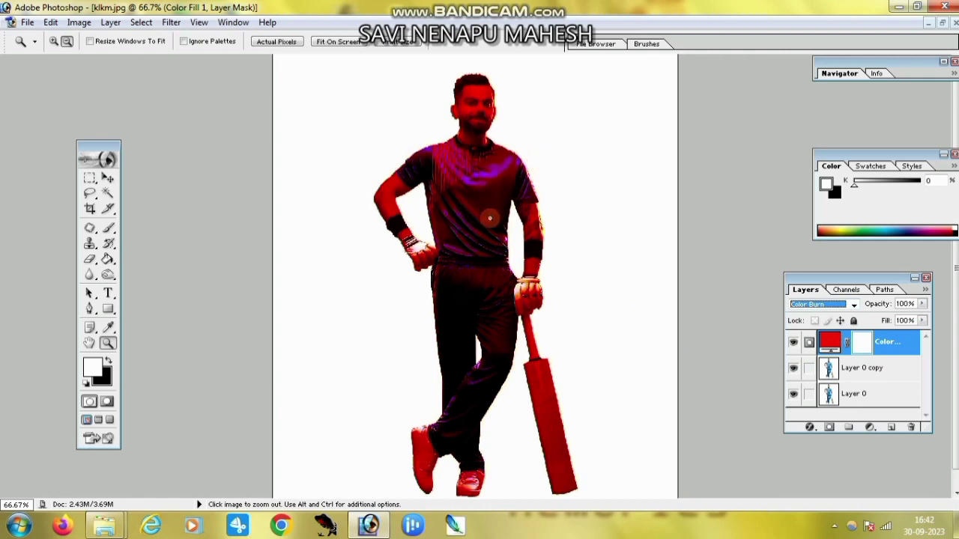
- Merge the red Color Burn fill down into Layer 0 copy
{"action": "left_click", "coordinate": [862, 371]}
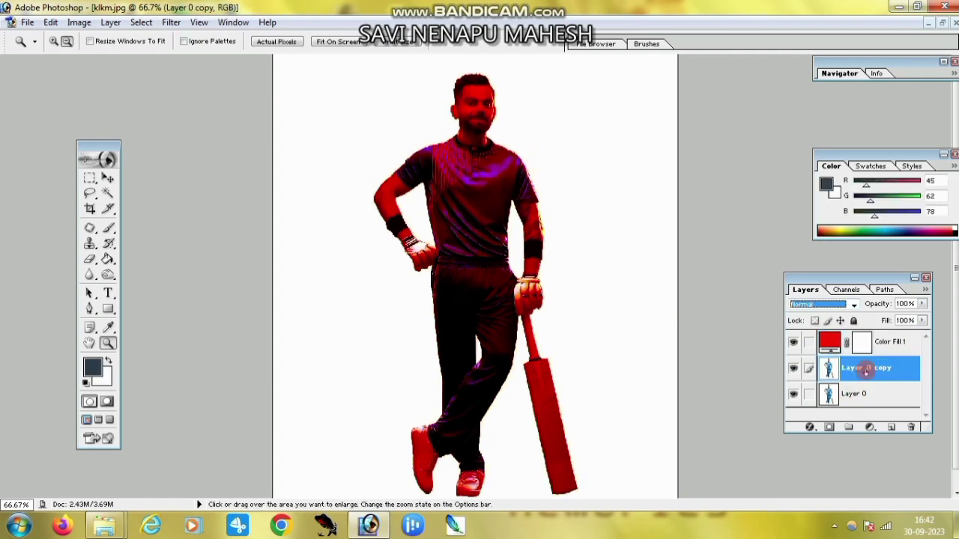
{"action": "key", "text": "ctrl+a"}
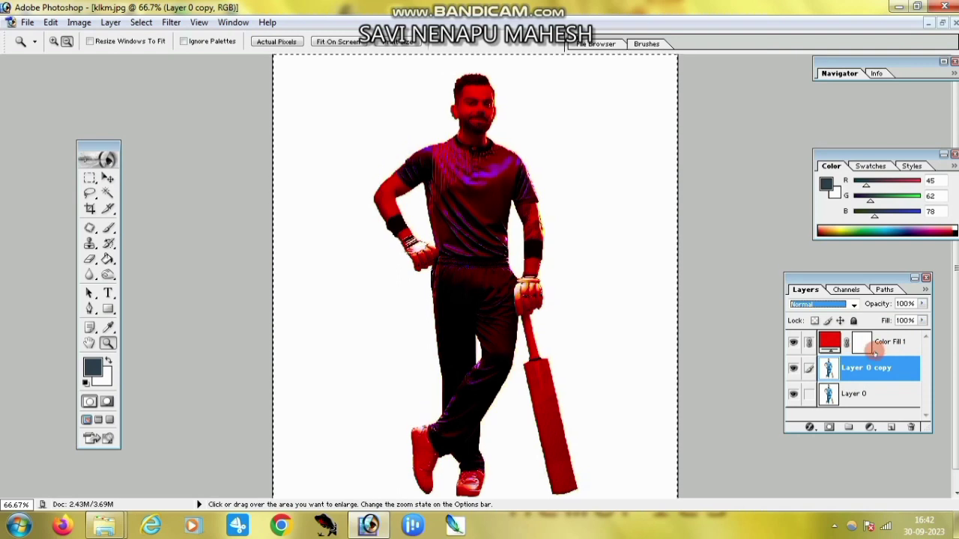
{"action": "key", "text": "ctrl+e"}
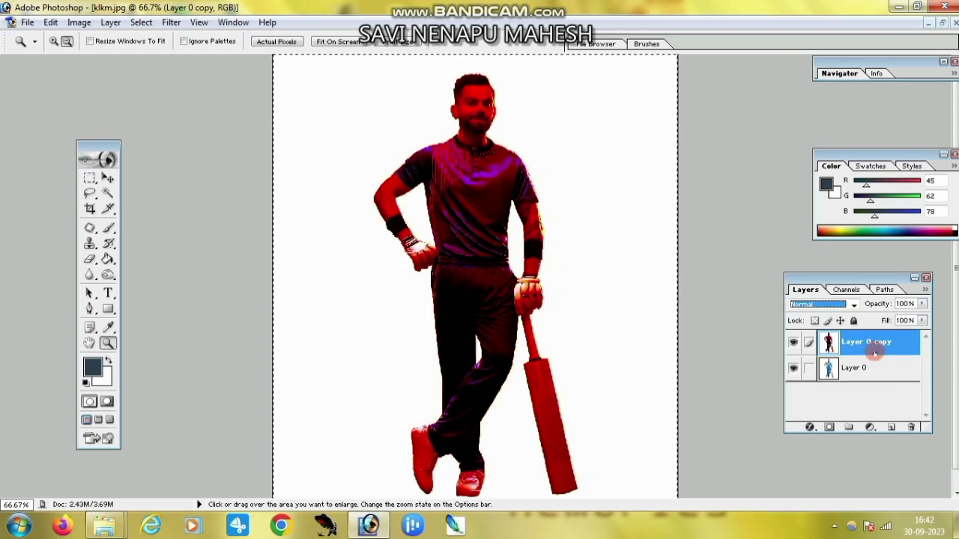
- Magic Wand-select the white background and the gap beside the right arm
{"action": "left_click", "coordinate": [107, 193]}
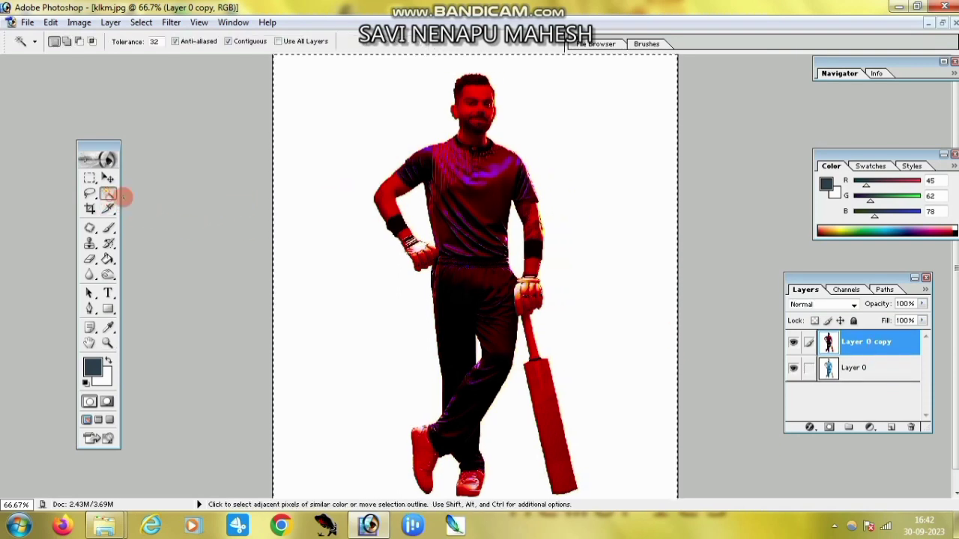
{"action": "left_click", "coordinate": [357, 243]}
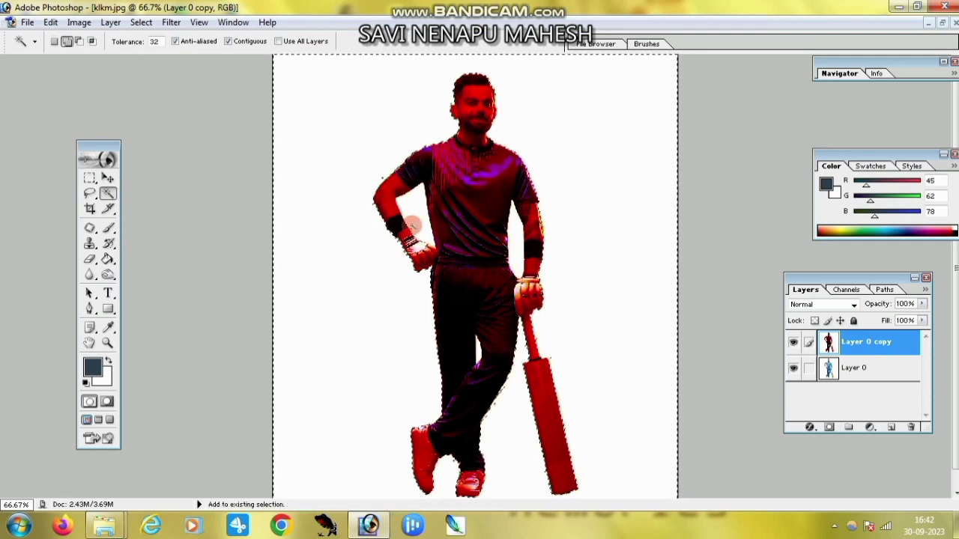
{"action": "left_click", "coordinate": [513, 240], "text": "shift"}
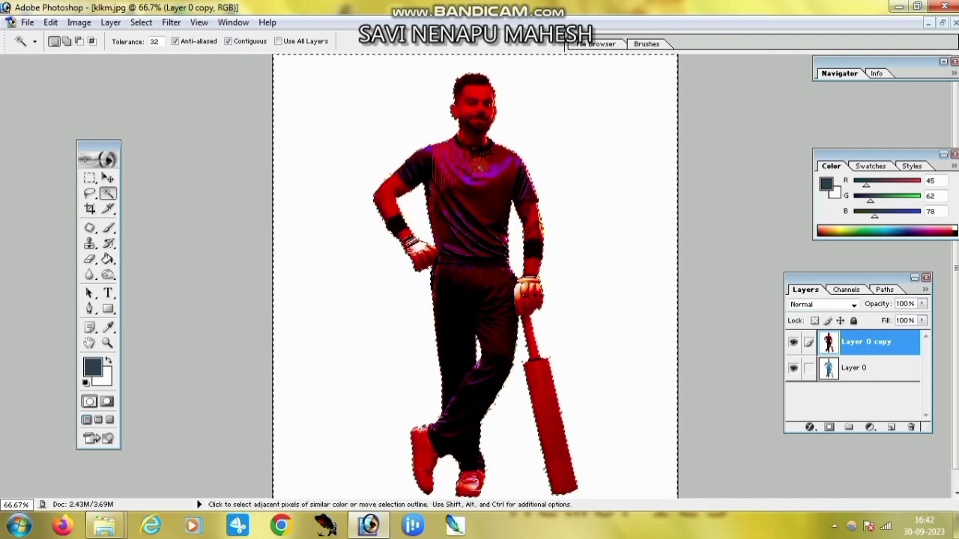
- Invert the selection, delete the red figure from Layer 0 copy, then select Layer 0
{"action": "left_click", "coordinate": [141, 22]}
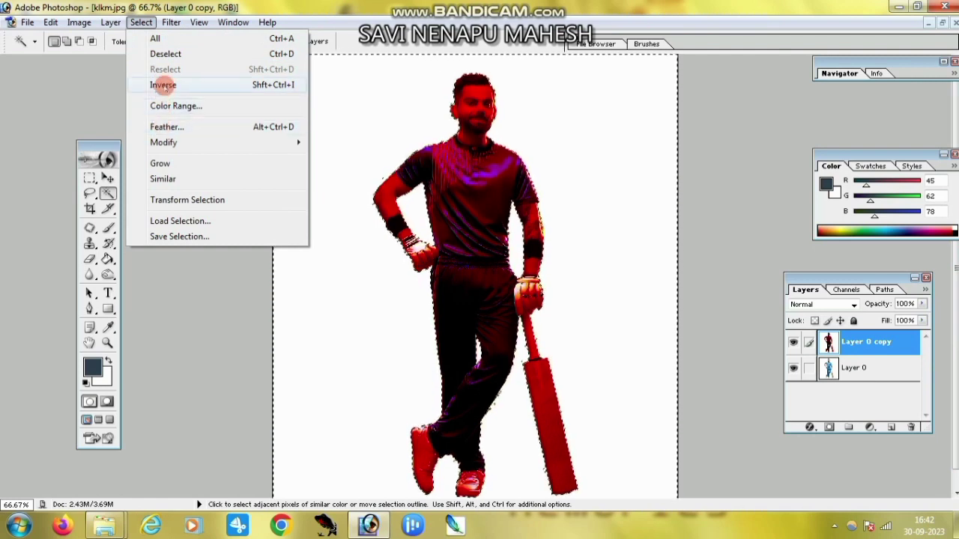
{"action": "left_click", "coordinate": [162, 85]}
{"action": "left_click", "coordinate": [942, 23]}
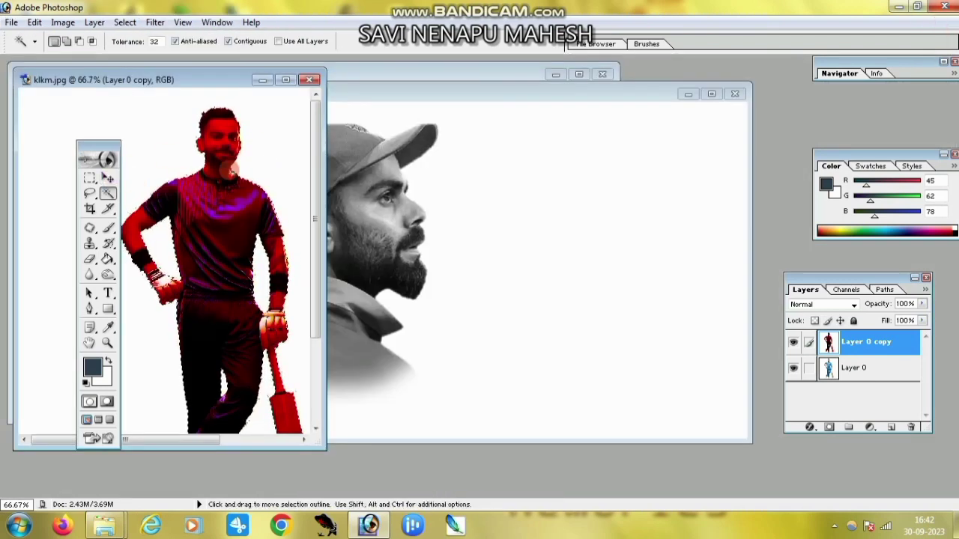
{"action": "key", "text": "Delete"}
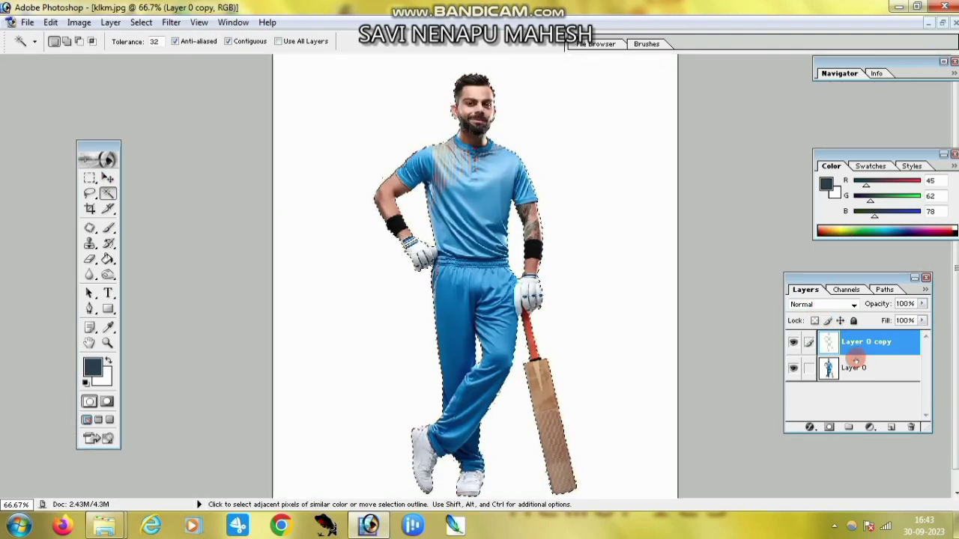
{"action": "left_click", "coordinate": [851, 373]}
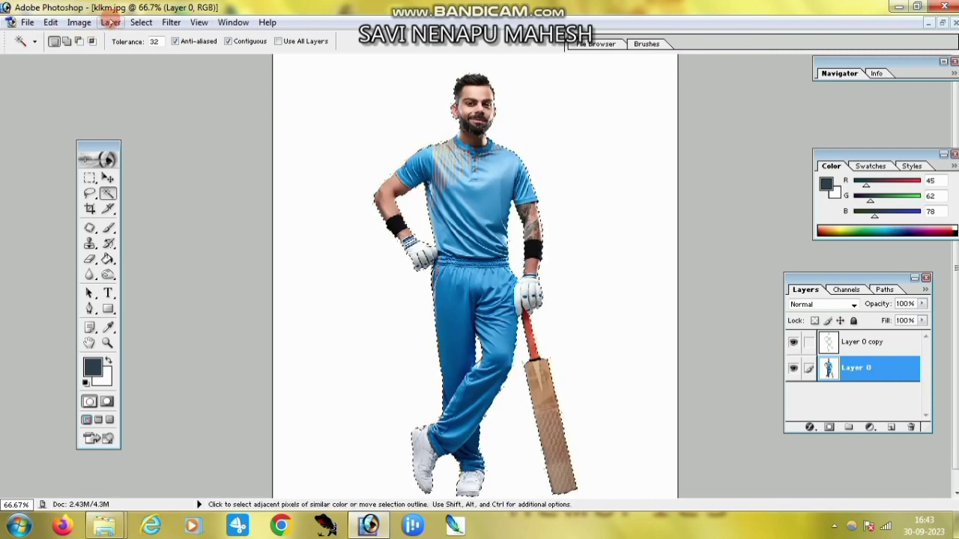
- Invert the selection in klkm.jpg and try shifting the white background layer
{"action": "left_click", "coordinate": [141, 22]}
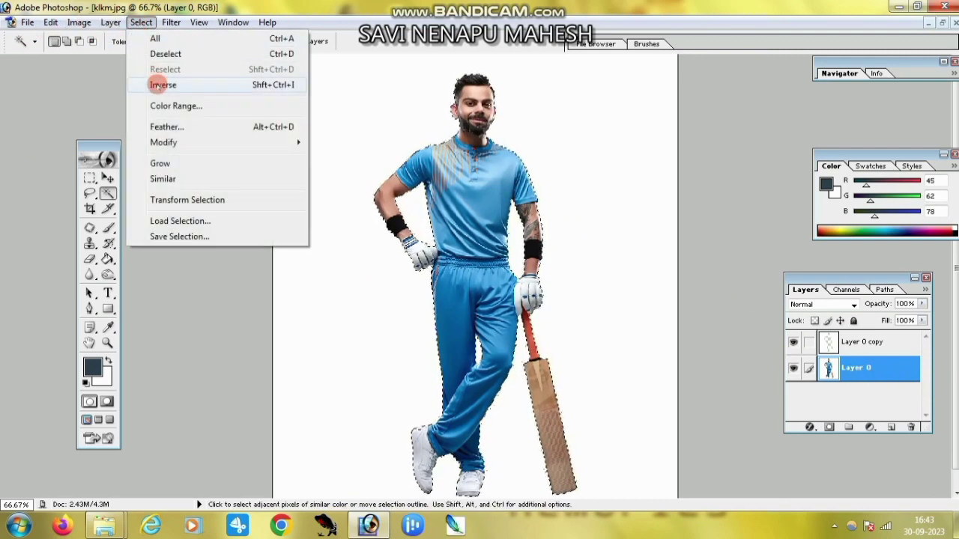
{"action": "left_click", "coordinate": [162, 85]}
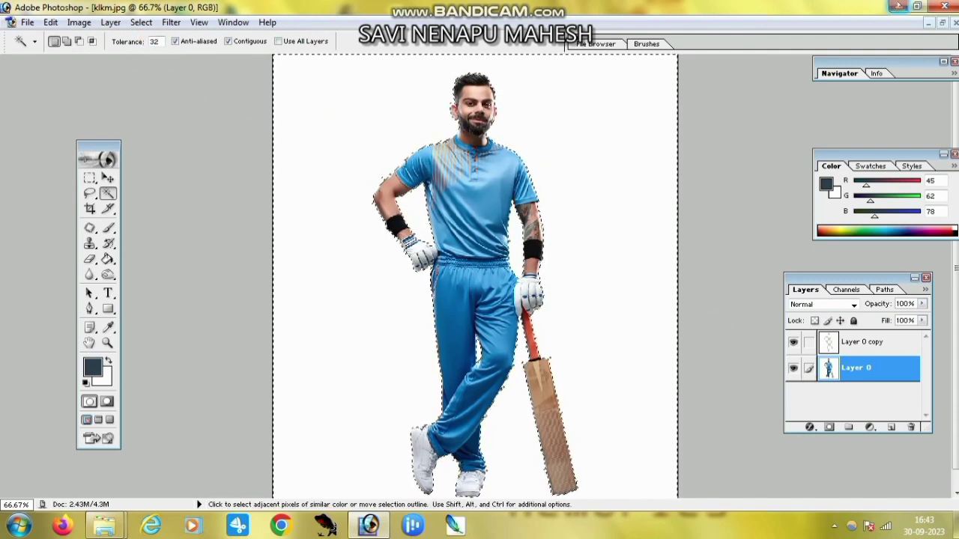
{"action": "left_click", "coordinate": [943, 23]}
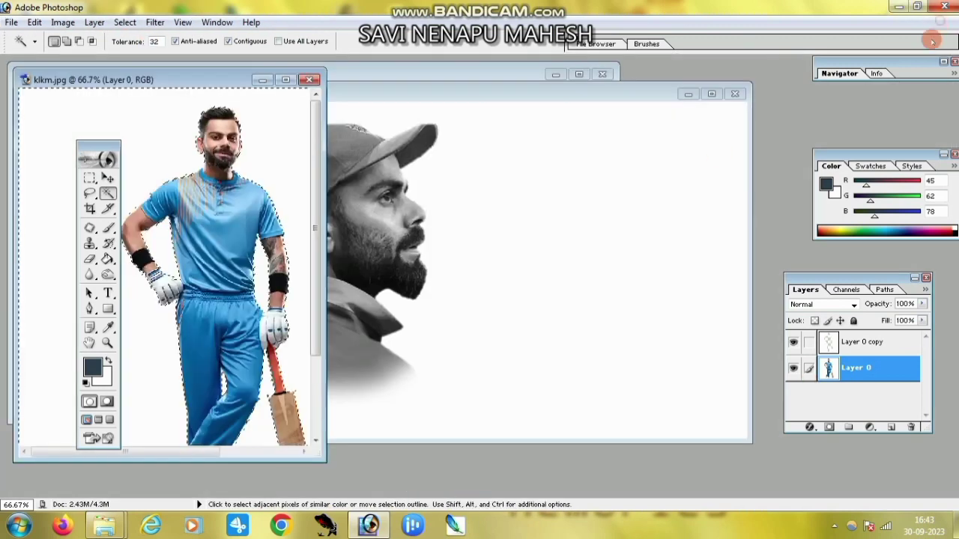
{"action": "left_click", "coordinate": [108, 177]}
{"action": "mouse_move", "coordinate": [225, 233]}
{"action": "left_mouse_down"}
{"action": "mouse_move", "coordinate": [306, 213]}
{"action": "mouse_move", "coordinate": [214, 222]}
{"action": "left_mouse_up"}
{"action": "left_click", "coordinate": [284, 79]}
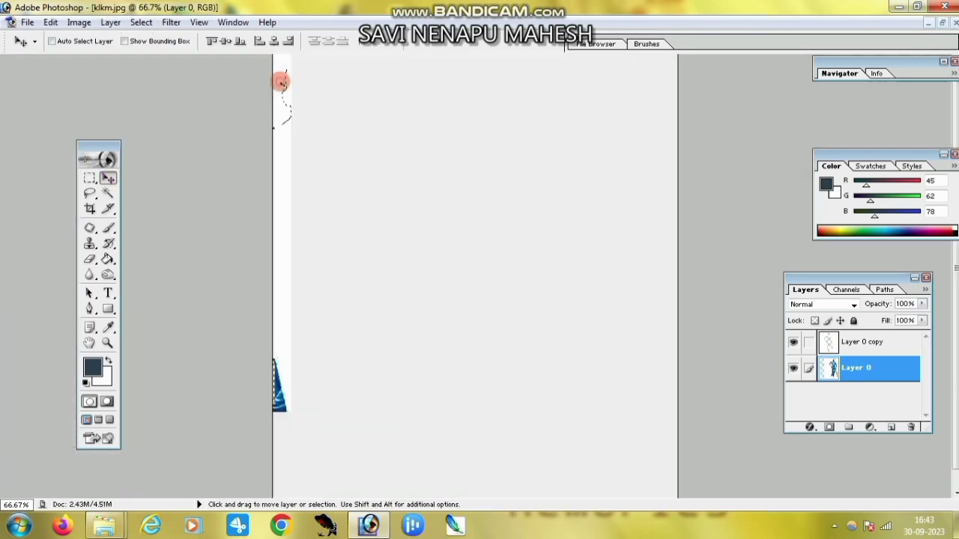
- Test-move the Layer 0 figure, undo it, and select Layer 0 copy
{"action": "left_click", "coordinate": [852, 368]}
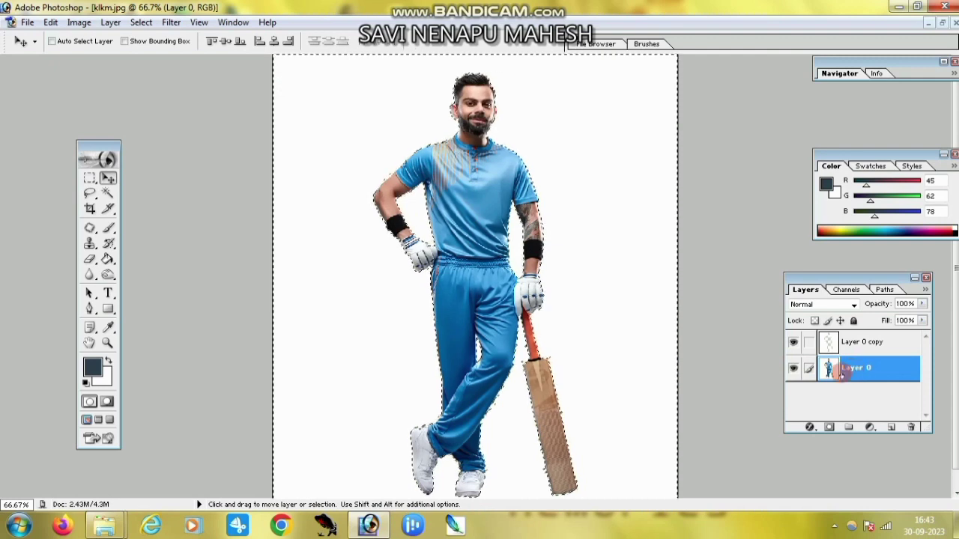
{"action": "left_click_drag", "start_coordinate": [474, 262], "coordinate": [455, 306]}
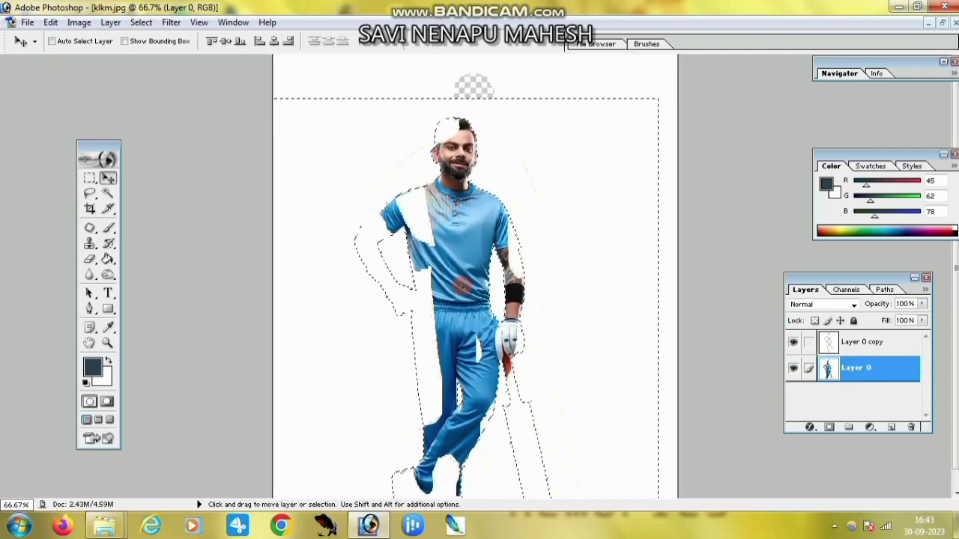
{"action": "key", "text": "ctrl+z"}
{"action": "left_click", "coordinate": [862, 343]}
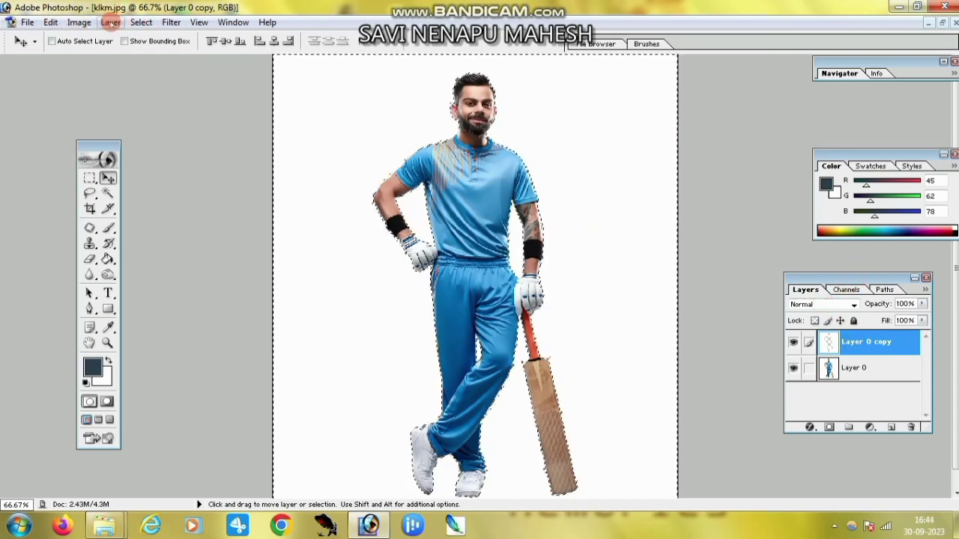
- Delete the empty Layer 0 copy, undoing an accidental layer move
{"action": "left_click", "coordinate": [50, 22]}
{"action": "left_click", "coordinate": [110, 21]}
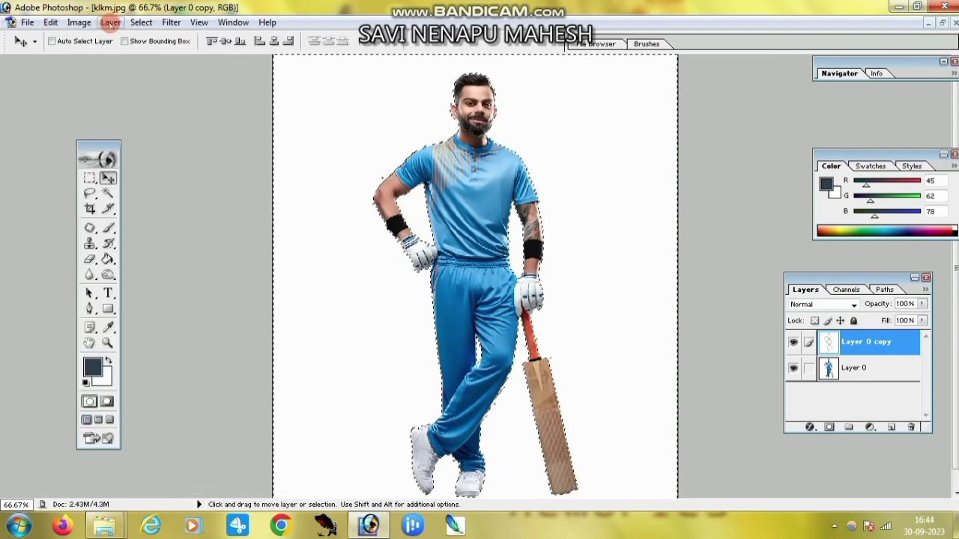
{"action": "left_click", "coordinate": [341, 71]}
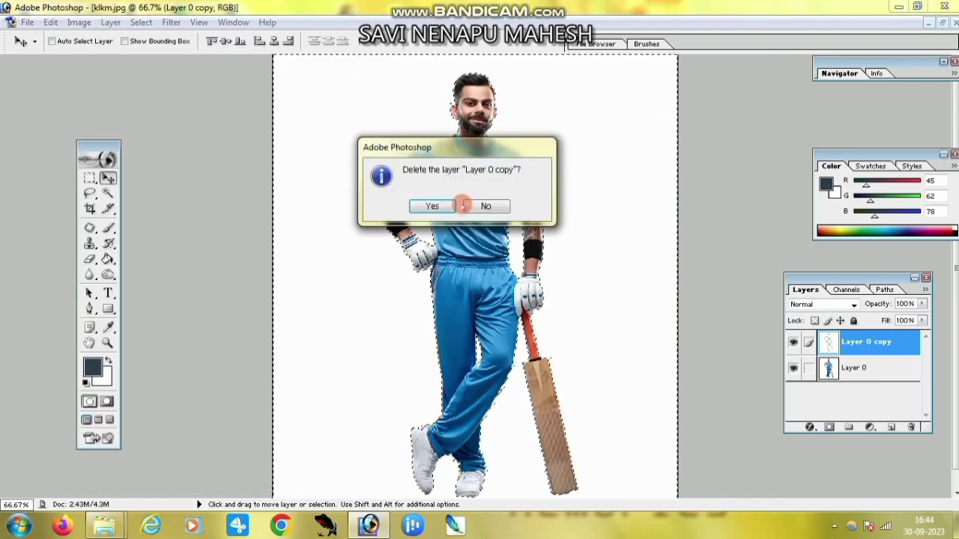
{"action": "left_click", "coordinate": [434, 206]}
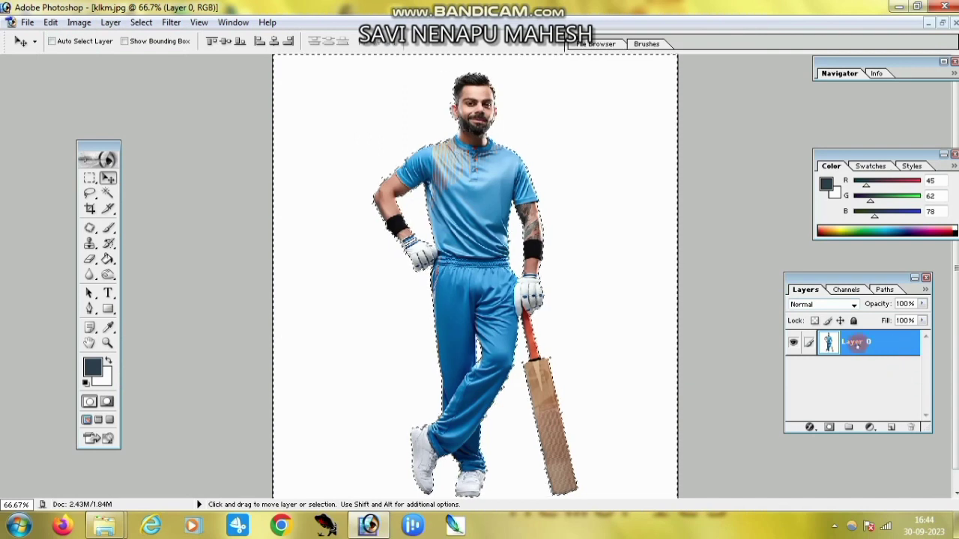
{"action": "left_click_drag", "start_coordinate": [480, 225], "coordinate": [497, 208]}
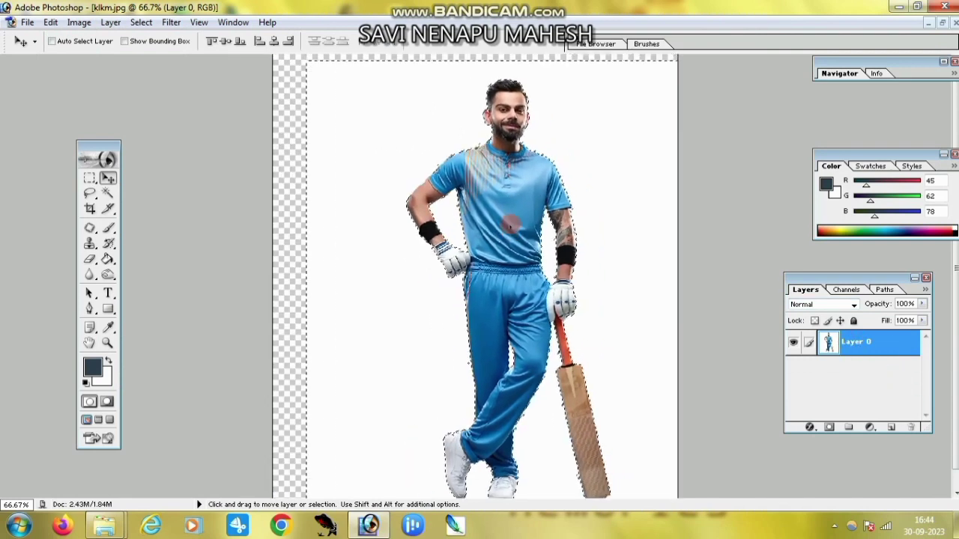
{"action": "key", "text": "ctrl+z"}
- Invert the selection around the figure again and show both documents side by side
{"action": "left_click", "coordinate": [111, 22]}
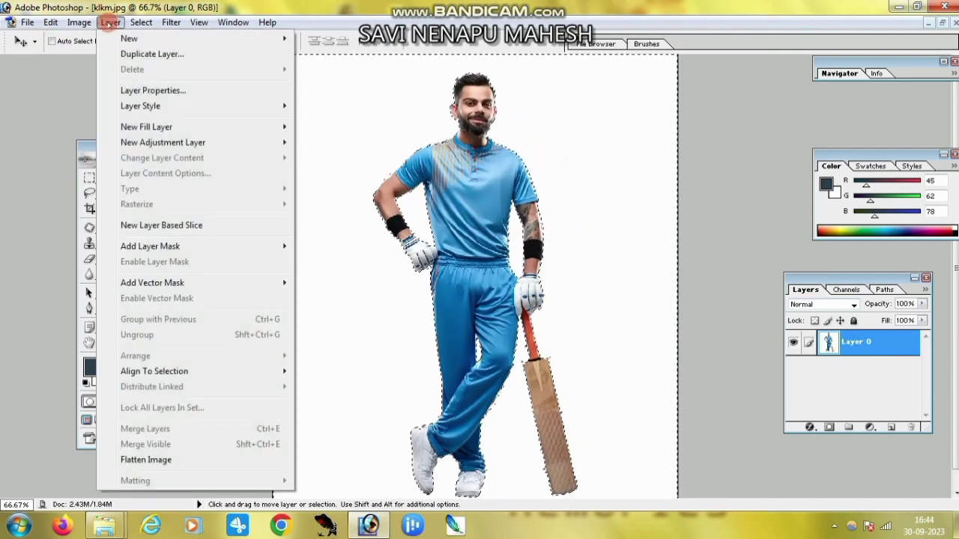
{"action": "left_click", "coordinate": [141, 22]}
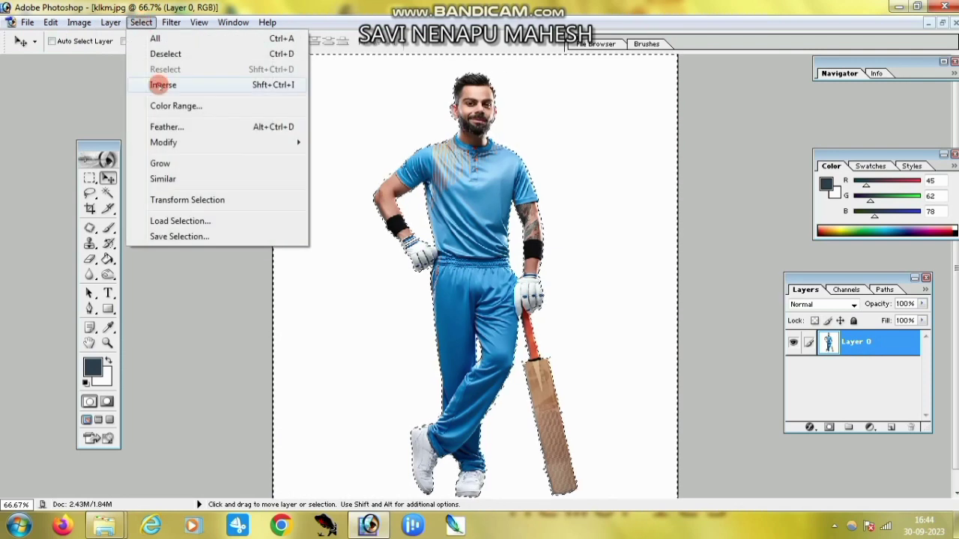
{"action": "left_click", "coordinate": [163, 85]}
{"action": "left_click", "coordinate": [942, 23]}
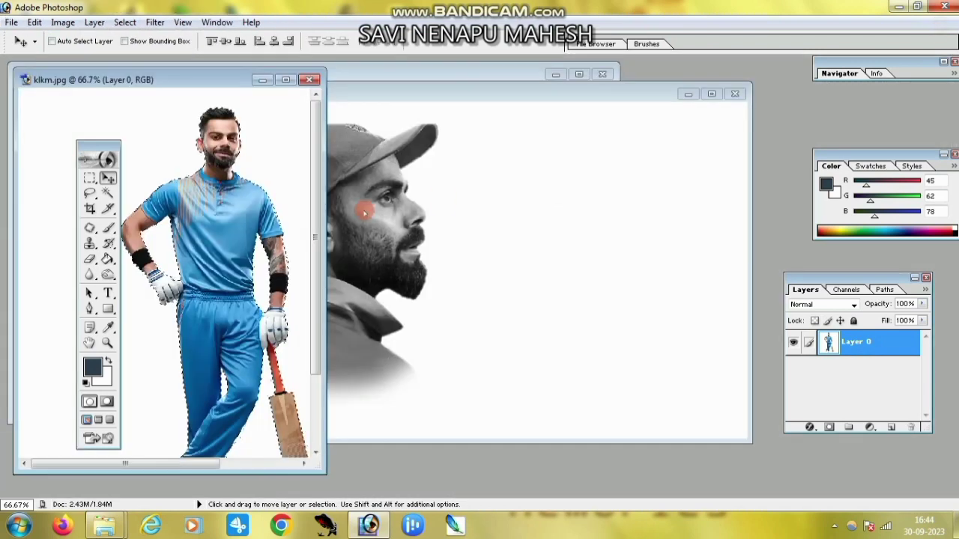
- Drag the cricketer into the face poster Untitled-1 and maximize that window
{"action": "mouse_move", "coordinate": [235, 204]}
{"action": "left_mouse_down"}
{"action": "mouse_move", "coordinate": [416, 206]}
{"action": "mouse_move", "coordinate": [404, 208]}
{"action": "left_mouse_up"}
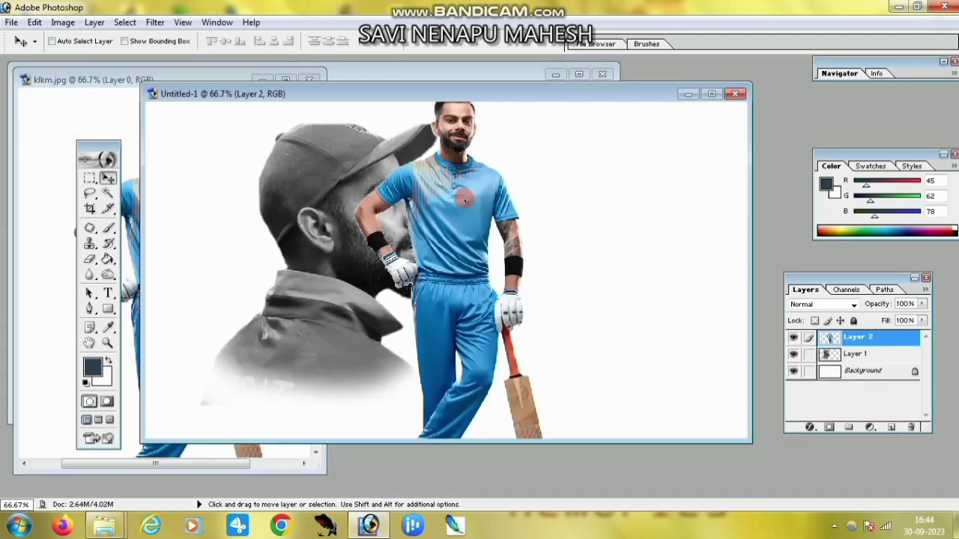
{"action": "left_click_drag", "start_coordinate": [652, 142], "coordinate": [517, 173]}
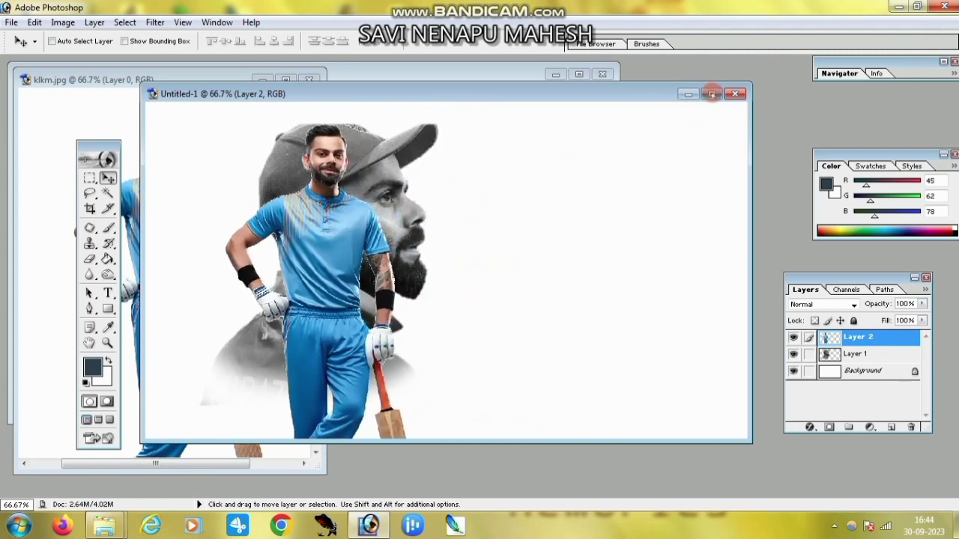
{"action": "left_click", "coordinate": [712, 94]}
{"action": "mouse_move", "coordinate": [510, 265]}
{"action": "left_mouse_down"}
{"action": "mouse_move", "coordinate": [379, 206]}
{"action": "mouse_move", "coordinate": [376, 227]}
{"action": "left_mouse_up"}
- Scale the cricketer down to about 76% and place it at the left
{"action": "key", "text": "ctrl+t"}
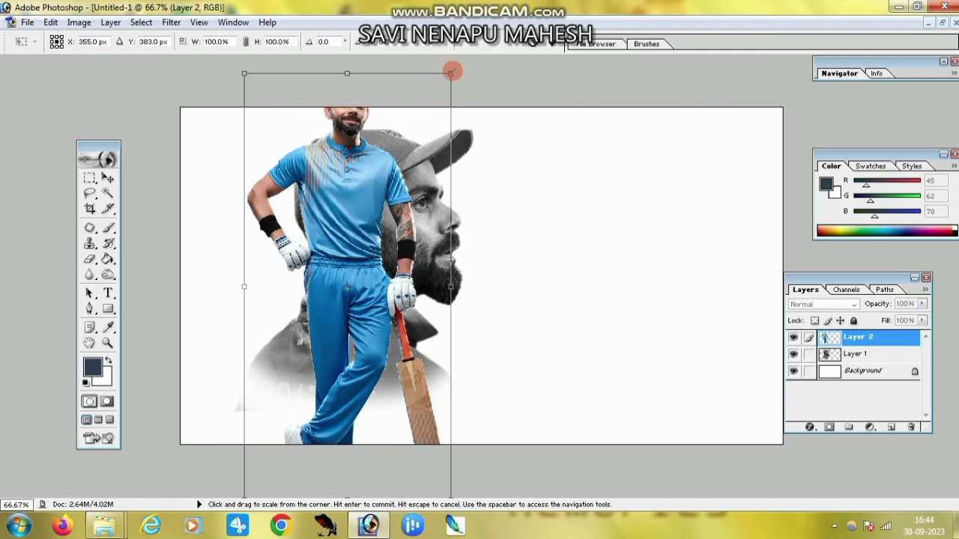
{"action": "left_click_drag", "start_coordinate": [450, 73], "coordinate": [389, 187]}
{"action": "left_click_drag", "start_coordinate": [337, 245], "coordinate": [319, 198]}
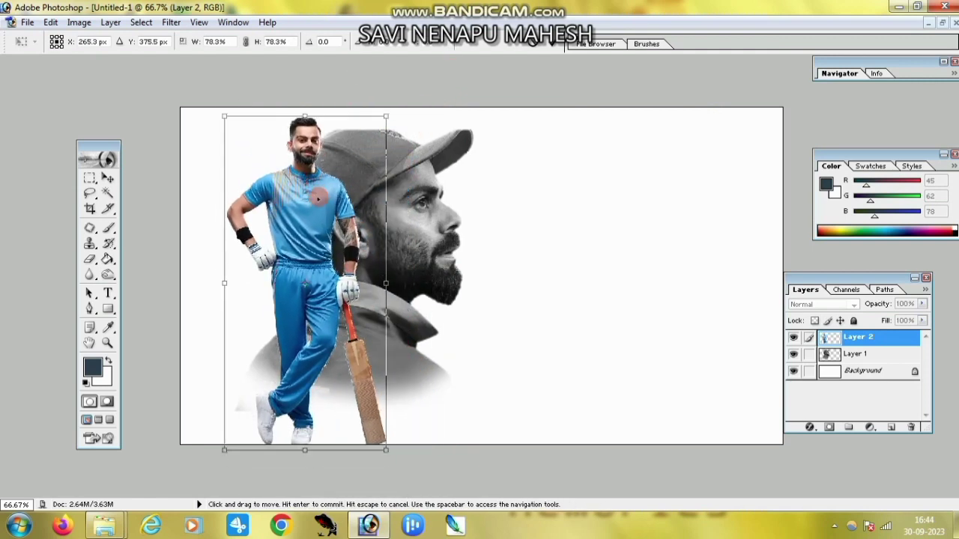
{"action": "left_click_drag", "start_coordinate": [380, 112], "coordinate": [372, 132]}
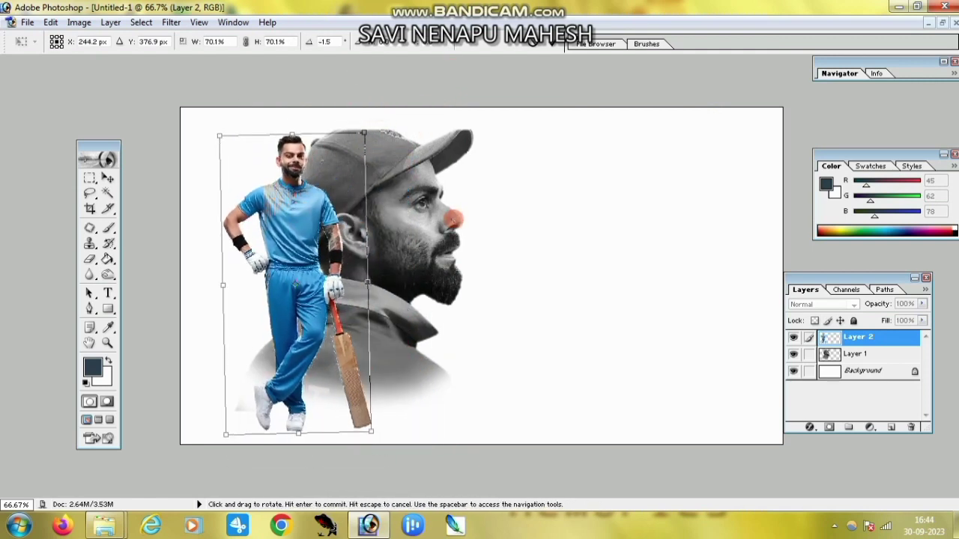
{"action": "mouse_move", "coordinate": [224, 117]}
{"action": "left_mouse_down"}
{"action": "mouse_move", "coordinate": [229, 143]}
{"action": "mouse_move", "coordinate": [287, 111]}
{"action": "mouse_move", "coordinate": [222, 150]}
{"action": "mouse_move", "coordinate": [207, 119]}
{"action": "left_mouse_up"}
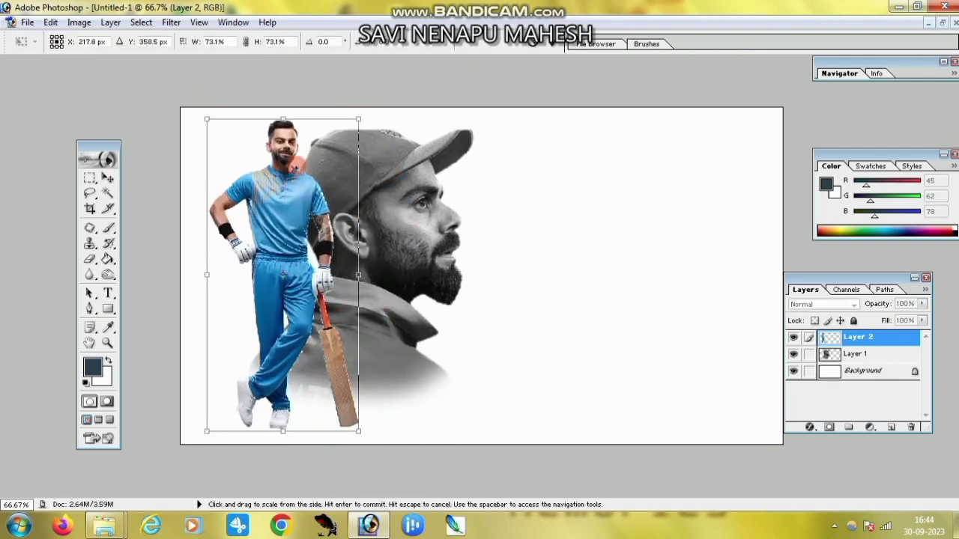
{"action": "left_click_drag", "start_coordinate": [358, 433], "coordinate": [376, 436]}
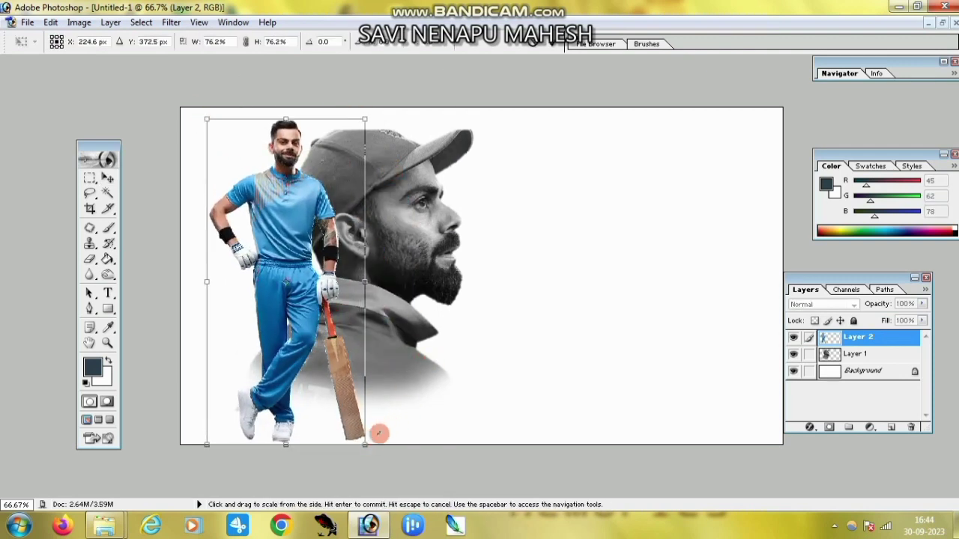
{"action": "key", "text": "Return"}
- Select the face layer, Layer 1, and nudge it up and left
{"action": "right_click", "coordinate": [414, 262]}
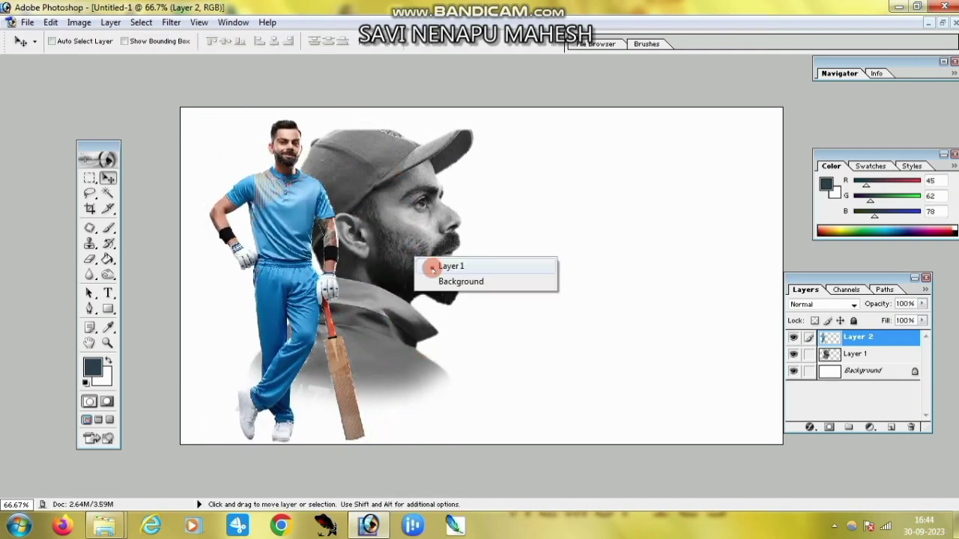
{"action": "left_click", "coordinate": [437, 265]}
{"action": "left_click_drag", "start_coordinate": [432, 267], "coordinate": [416, 264]}
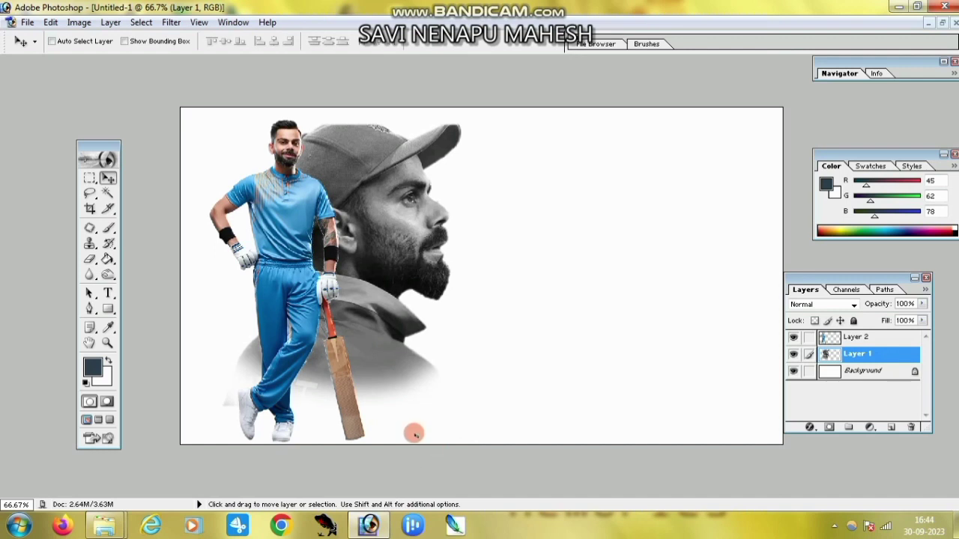
- Nudge the face left and type '18' as text right of the face
{"action": "left_click_drag", "start_coordinate": [414, 434], "coordinate": [412, 434]}
{"action": "key", "text": "t"}
{"action": "left_click", "coordinate": [496, 300]}
{"action": "type", "text": "1"}
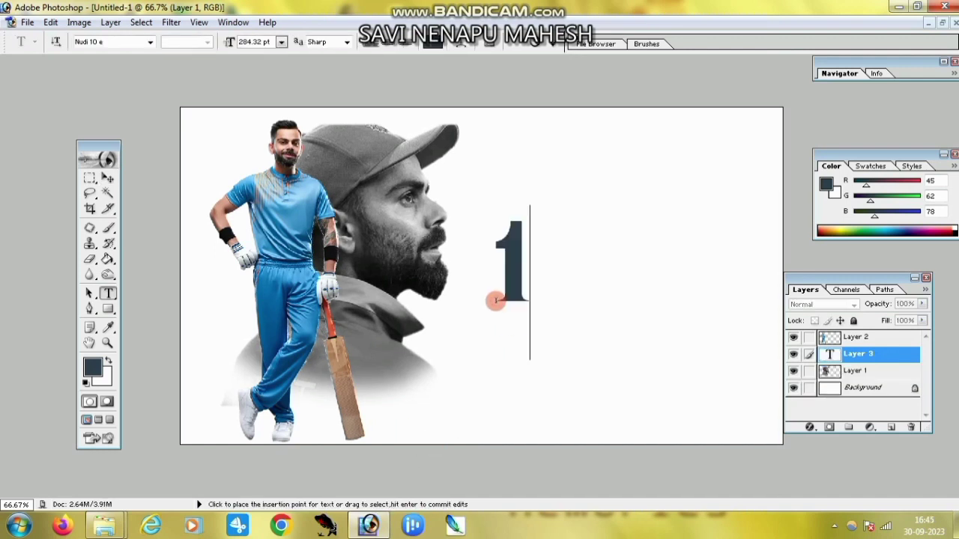
{"action": "type", "text": "8"}
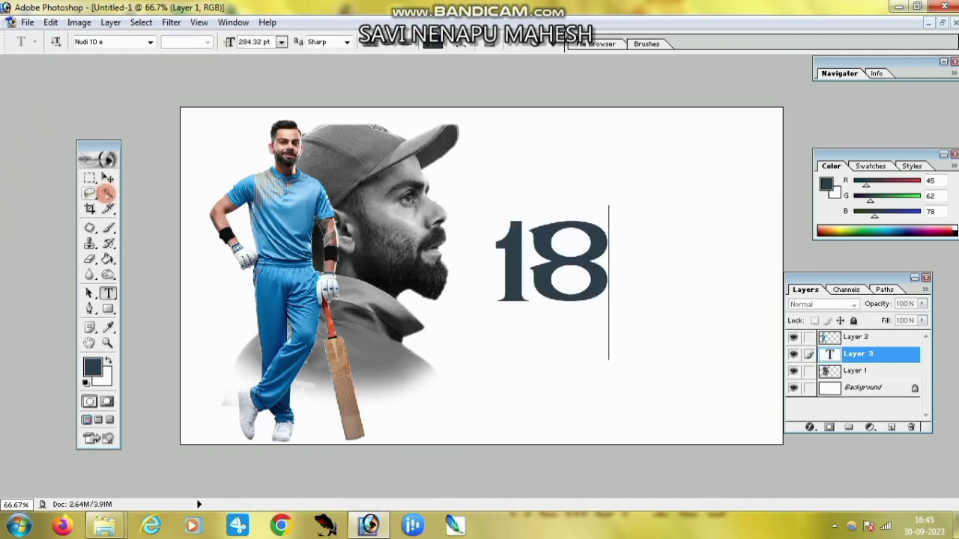
{"action": "left_click", "coordinate": [107, 177]}
- Enlarge the 18 and move it down beside the cricketer
{"action": "key", "text": "ctrl+t"}
{"action": "left_click_drag", "start_coordinate": [530, 240], "coordinate": [450, 364]}
{"action": "left_click_drag", "start_coordinate": [524, 342], "coordinate": [558, 315]}
{"action": "key", "text": "Return"}
- Give the 18 layer a red Color Overlay style
{"action": "left_click", "coordinate": [111, 22]}
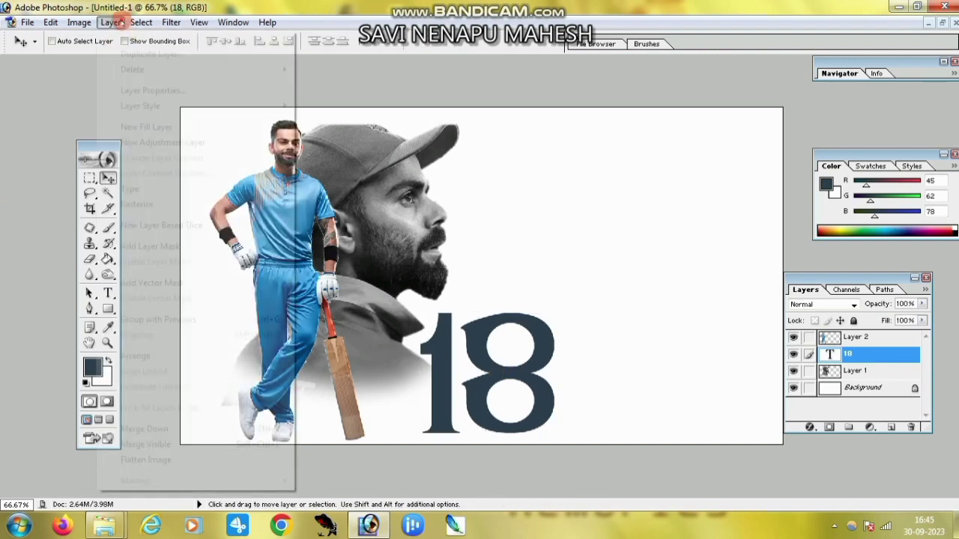
{"action": "mouse_move", "coordinate": [140, 106]}
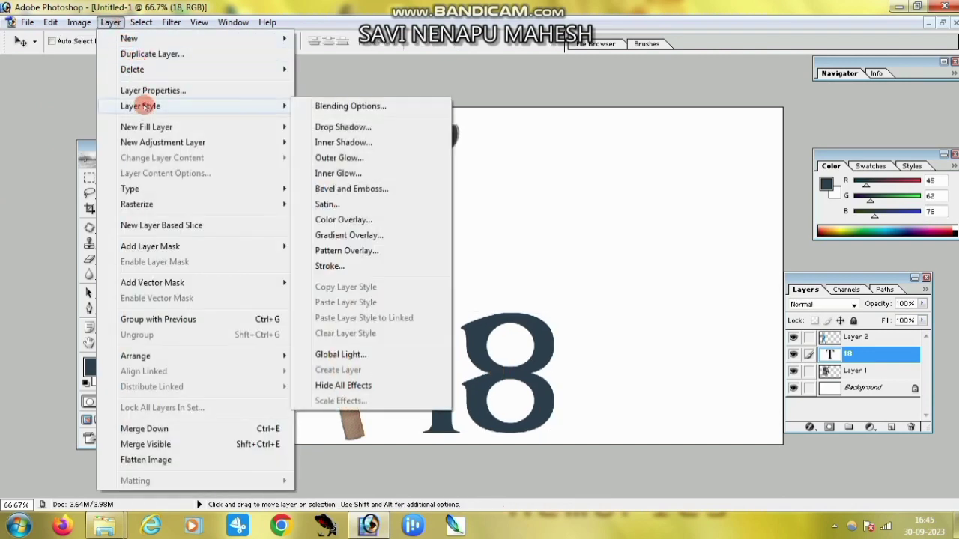
{"action": "left_click", "coordinate": [352, 102]}
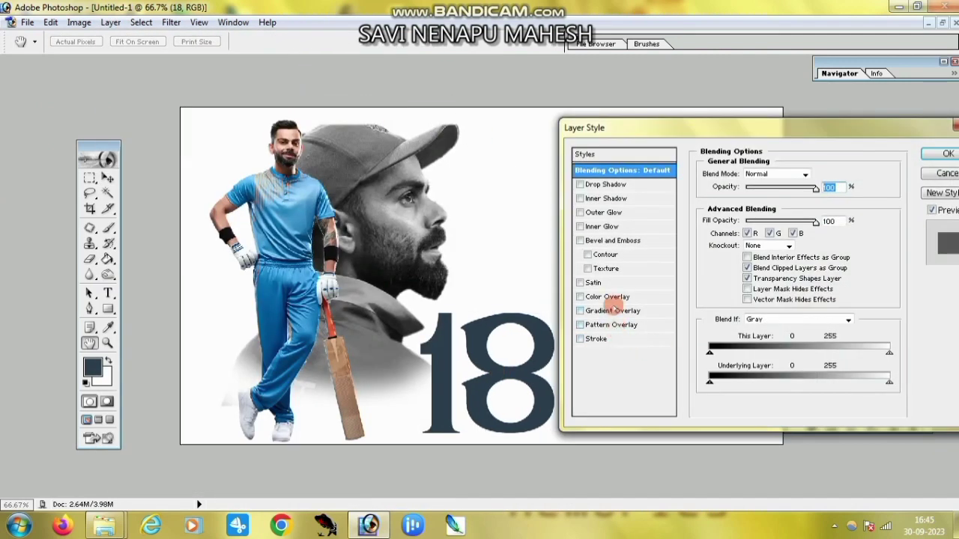
{"action": "left_click", "coordinate": [609, 297]}
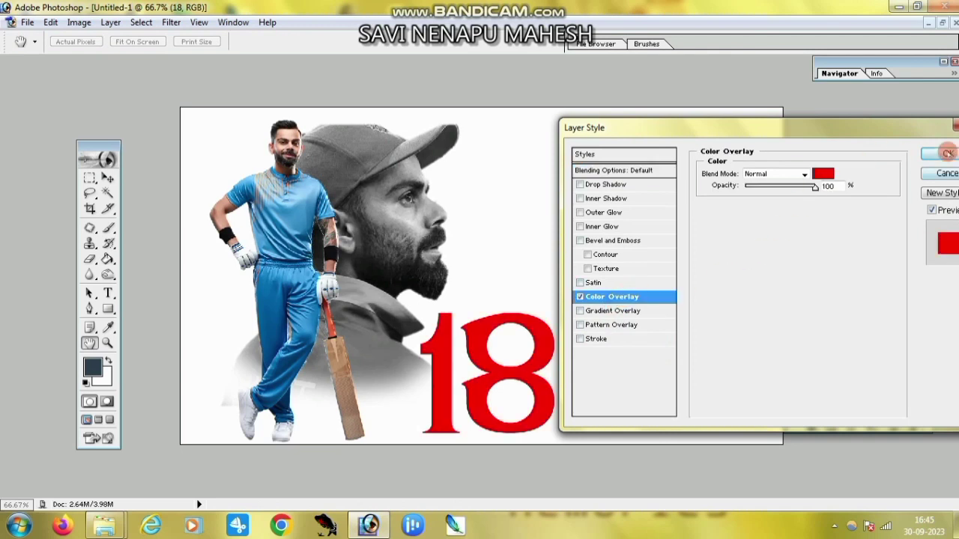
{"action": "left_click", "coordinate": [947, 154]}
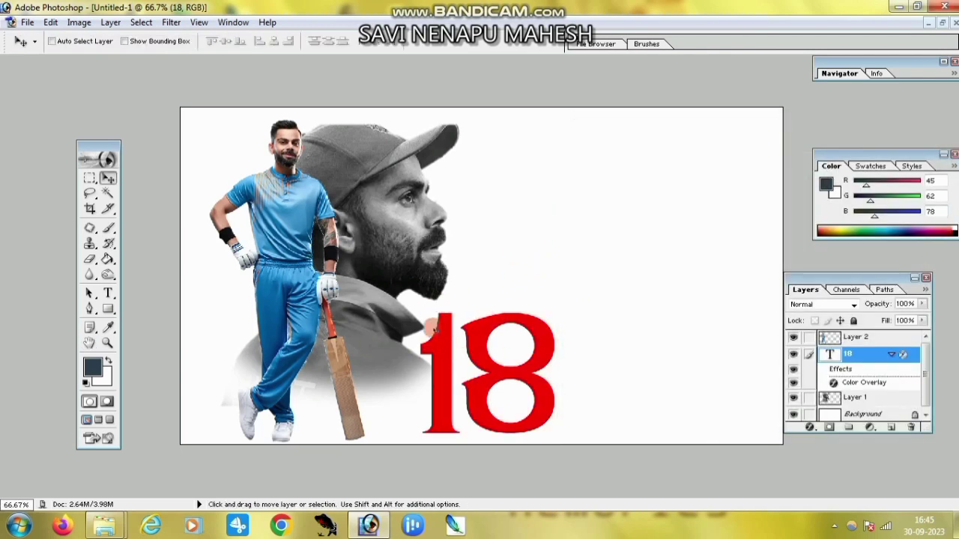
{"action": "left_click", "coordinate": [108, 295]}
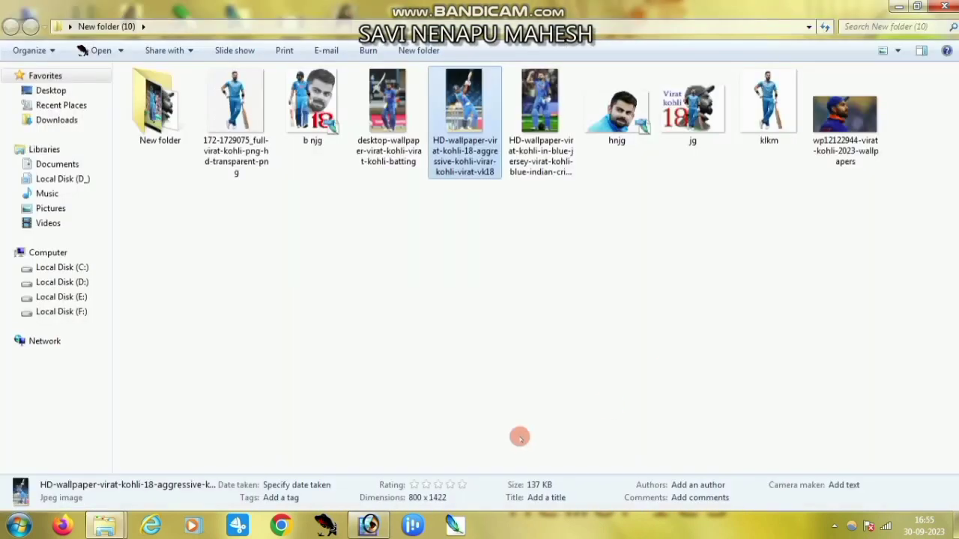
- Open the batting-pose HD wallpaper from New folder (10) in Pictus
{"action": "key", "text": "Return"}
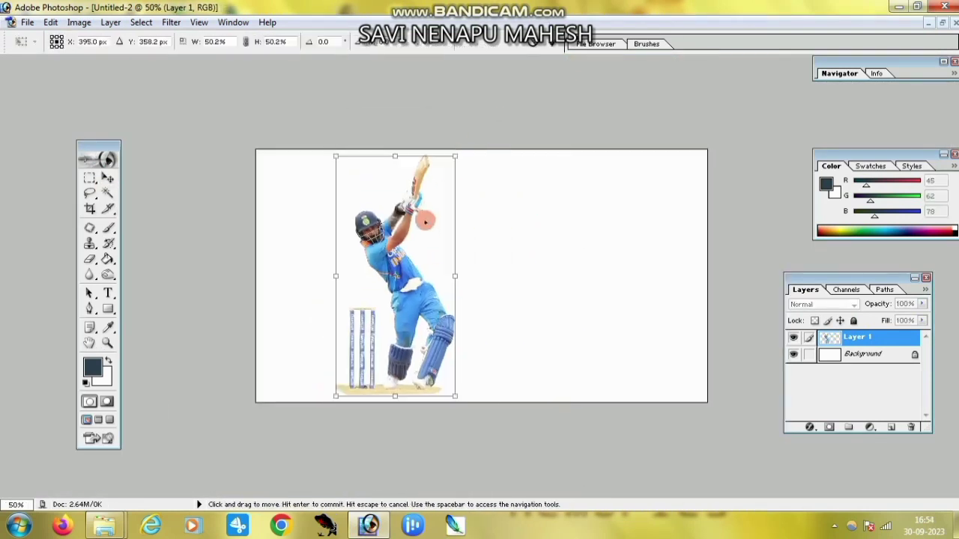
- Apply the batsman's scaling, then select Layer 1 and move it up and left
{"action": "key", "text": "Return"}
{"action": "key", "text": "z"}
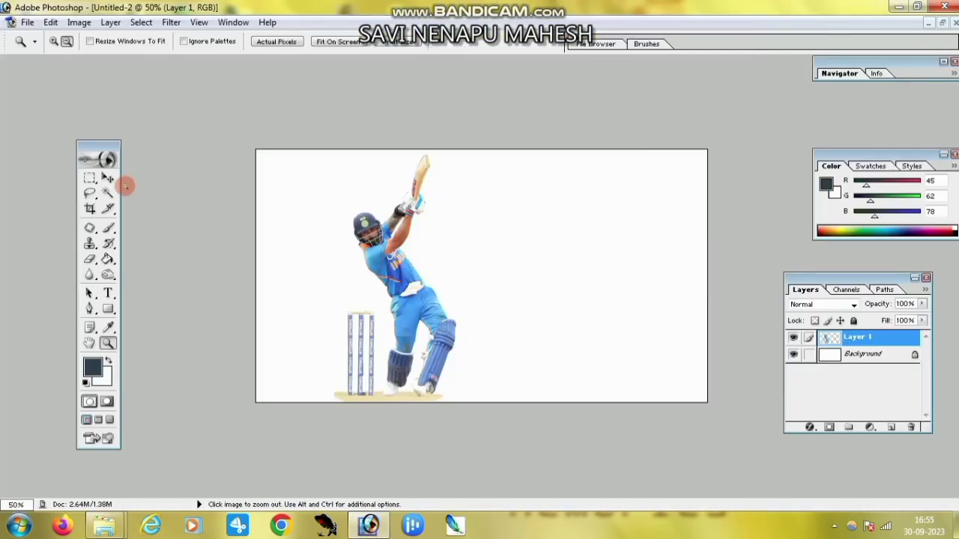
{"action": "left_click", "coordinate": [107, 177]}
{"action": "right_click", "coordinate": [424, 300]}
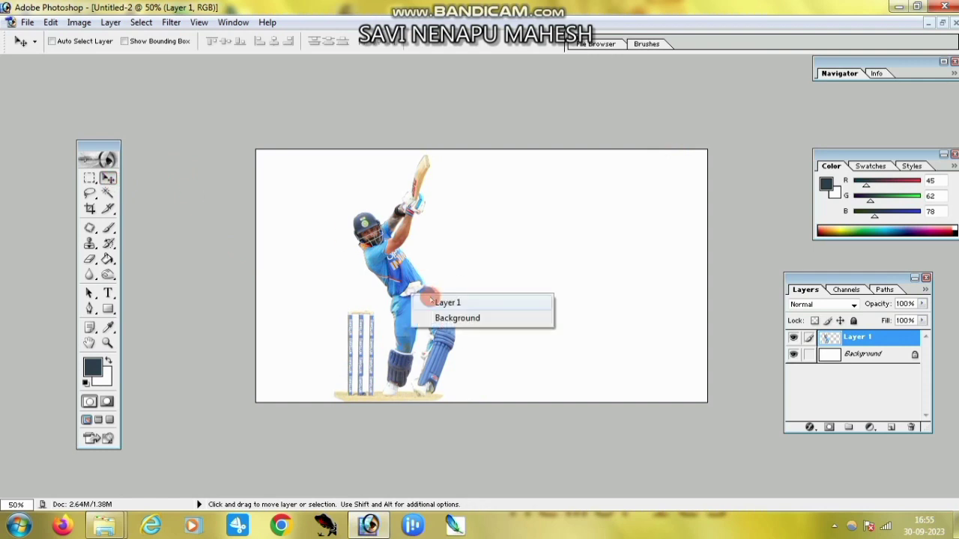
{"action": "left_click", "coordinate": [442, 302]}
{"action": "left_click_drag", "start_coordinate": [424, 300], "coordinate": [417, 293]}
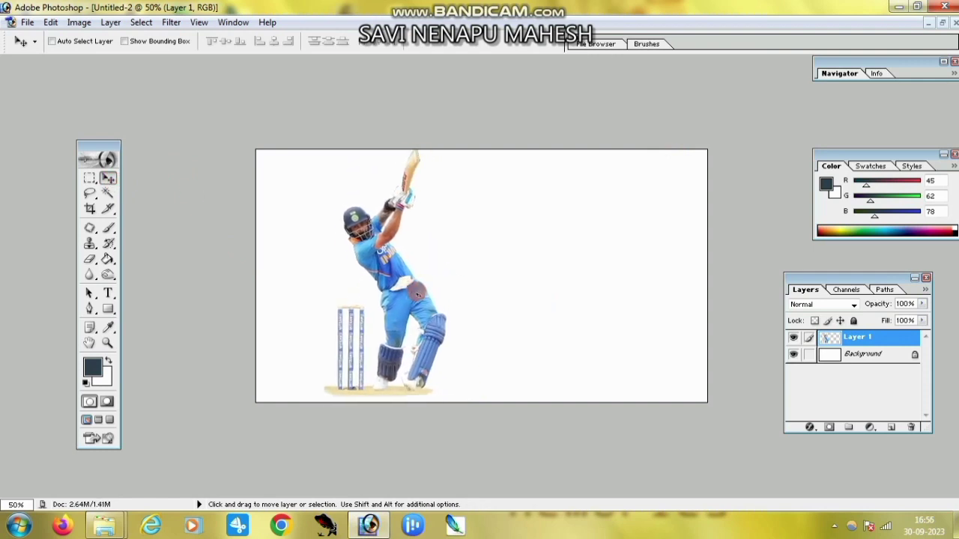
- Bring the colour face layer into the batting poster and scale it to about 62%
{"action": "left_click", "coordinate": [898, 6]}
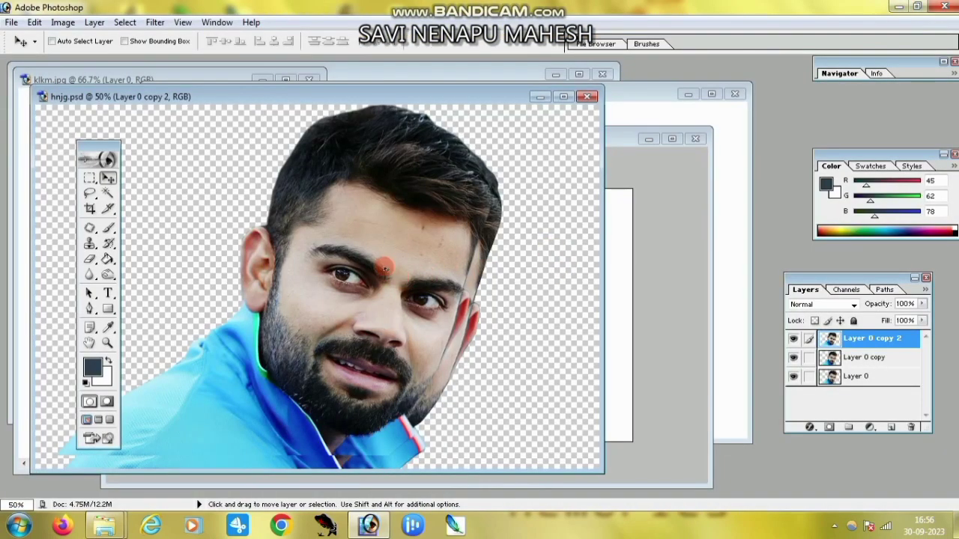
{"action": "right_click", "coordinate": [385, 268]}
{"action": "left_click", "coordinate": [397, 277]}
{"action": "left_click_drag", "start_coordinate": [390, 276], "coordinate": [622, 268]}
{"action": "left_click", "coordinate": [671, 138]}
{"action": "key", "text": "ctrl+t"}
{"action": "left_click_drag", "start_coordinate": [552, 193], "coordinate": [567, 176]}
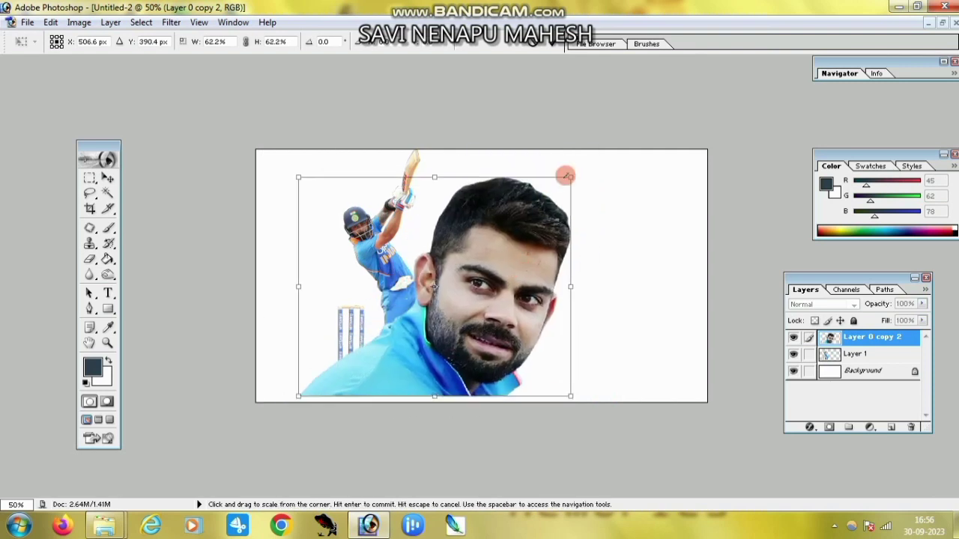
{"action": "key", "text": "Return"}
- Place the batting cut-out above the face layer and zoom to 100% to inspect edges
{"action": "left_click_drag", "start_coordinate": [855, 353], "coordinate": [854, 335]}
{"action": "left_click_drag", "start_coordinate": [360, 300], "coordinate": [330, 303]}
{"action": "key", "text": "z"}
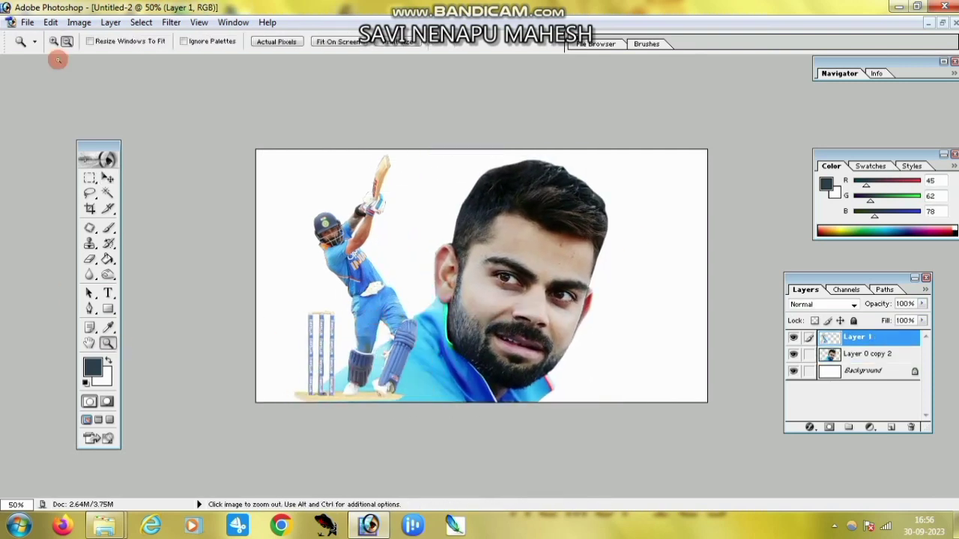
{"action": "key", "text": "ctrl+alt+0"}
{"action": "left_click", "coordinate": [90, 259]}
- Erase stray pixels, zoom back out to 50%, and select the face layer
{"action": "right_click", "coordinate": [367, 333]}
{"action": "key", "text": "Escape"}
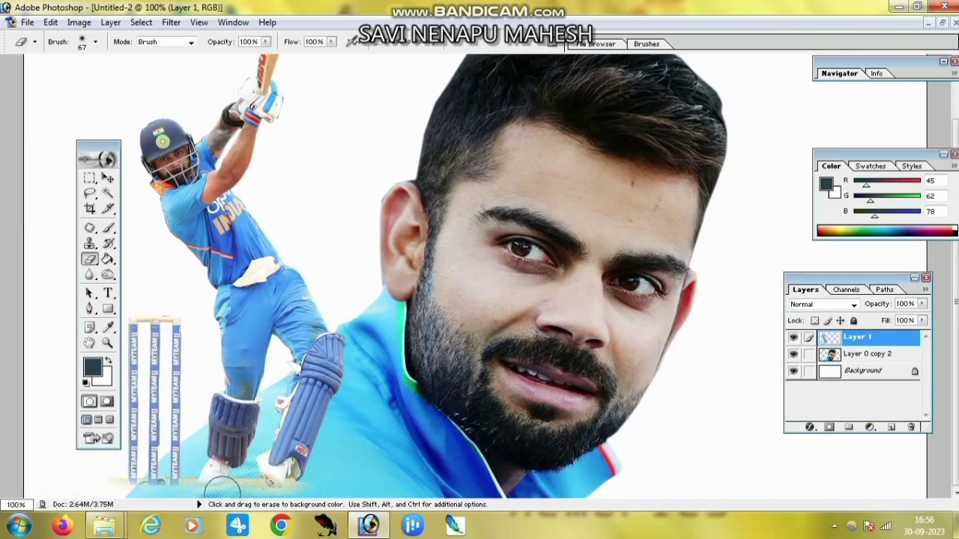
{"action": "key", "text": "z"}
{"action": "left_click", "coordinate": [270, 480], "text": "alt"}
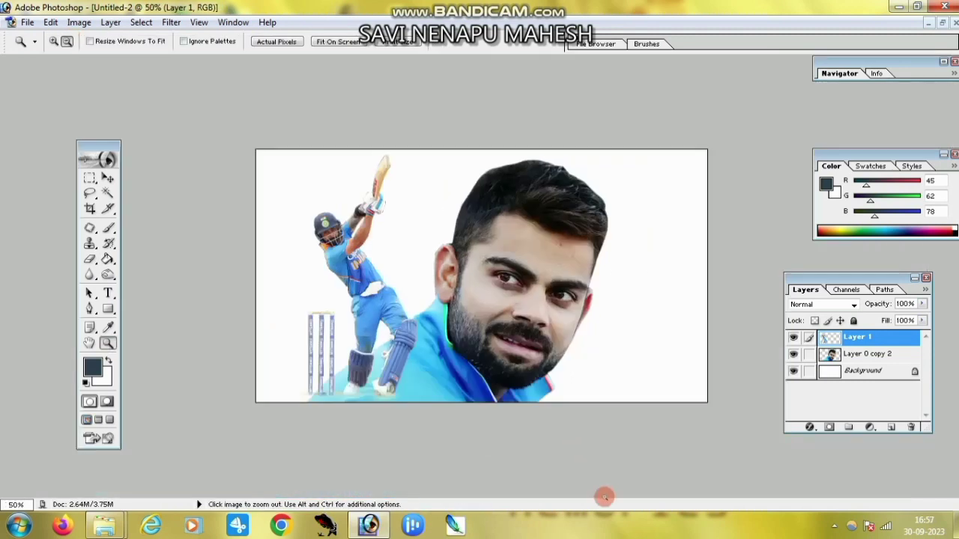
{"action": "key", "text": "v"}
{"action": "left_click", "coordinate": [481, 285], "text": "ctrl"}
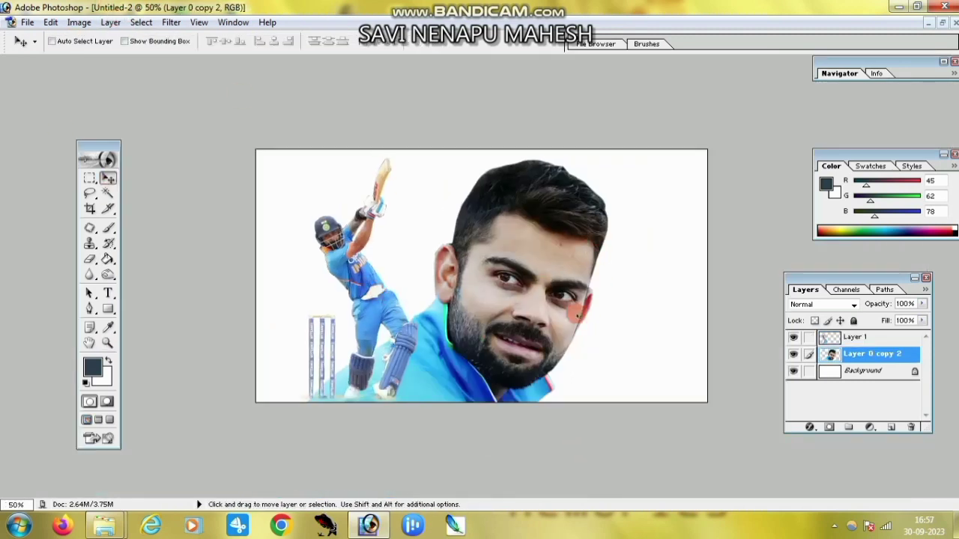
- Desaturate the face with Hue/Saturation at -100 saturation
{"action": "key", "text": "ctrl+u"}
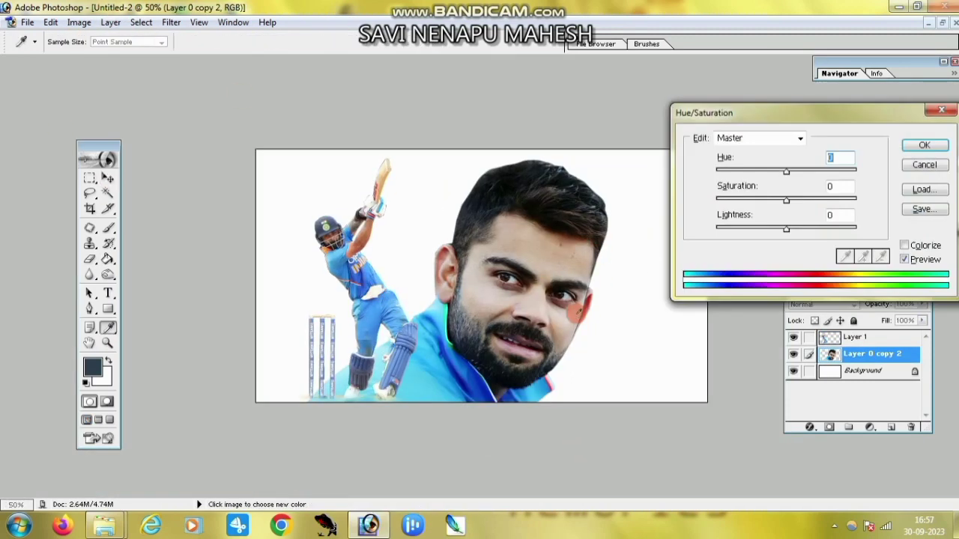
{"action": "left_click_drag", "start_coordinate": [786, 201], "coordinate": [714, 200]}
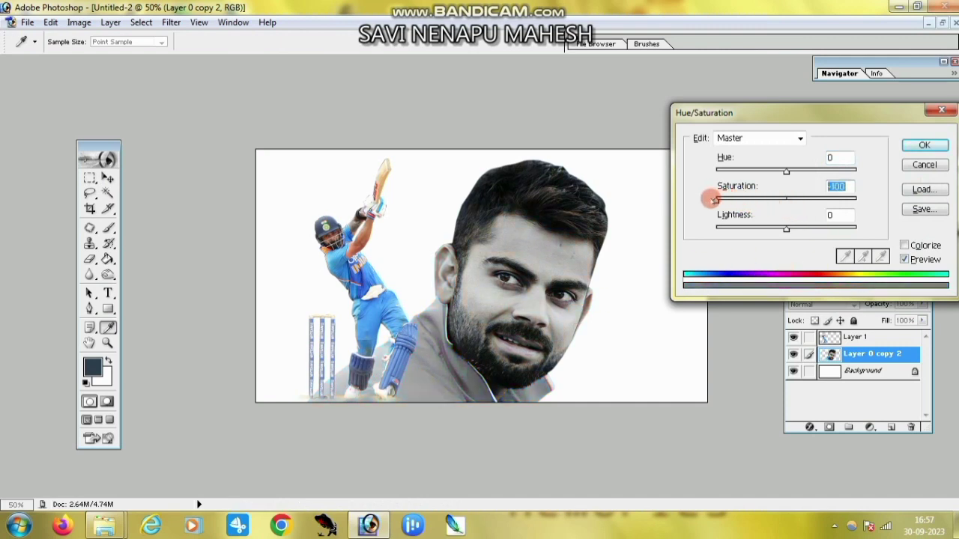
{"action": "left_click", "coordinate": [915, 149]}
{"action": "key", "text": "v"}
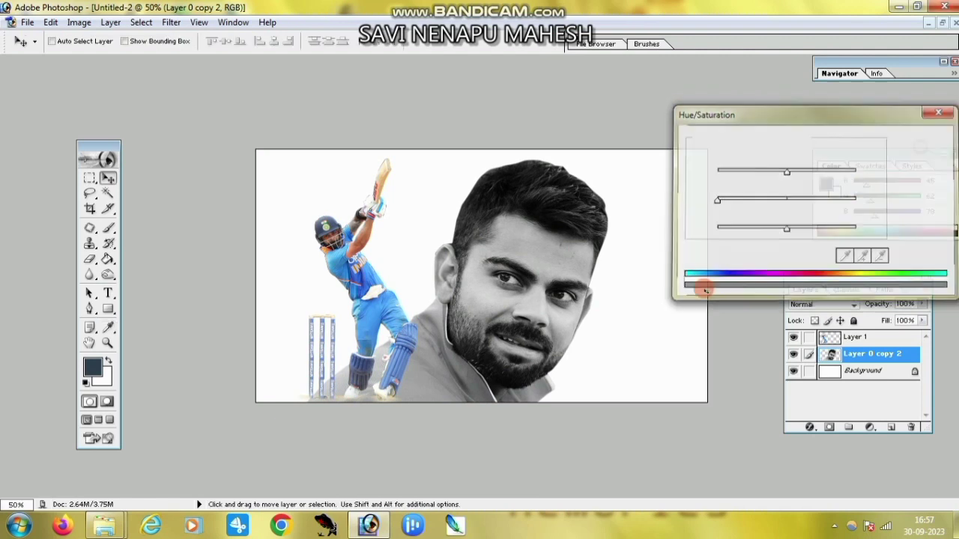
- Brighten the face's tones by raising the Curves
{"action": "key", "text": "ctrl+m"}
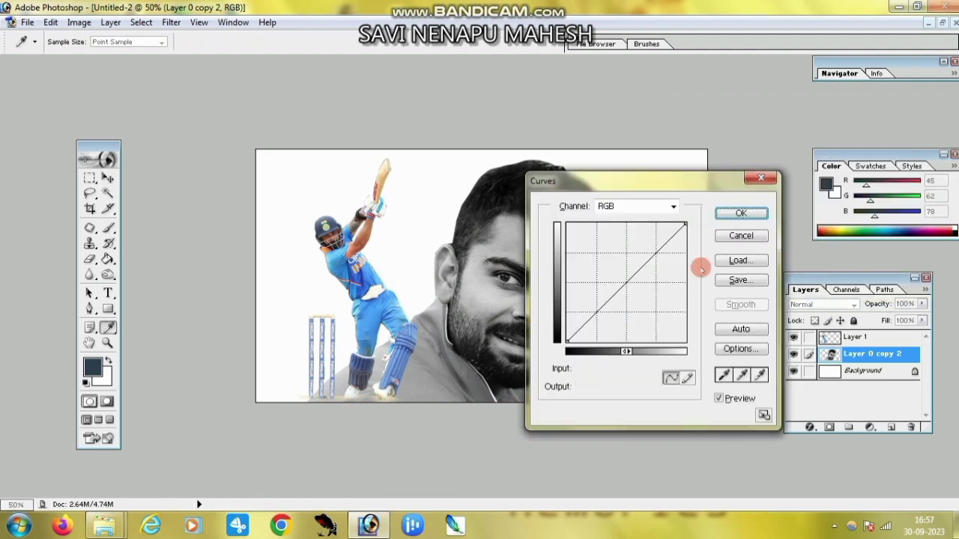
{"action": "left_click_drag", "start_coordinate": [682, 228], "coordinate": [651, 246]}
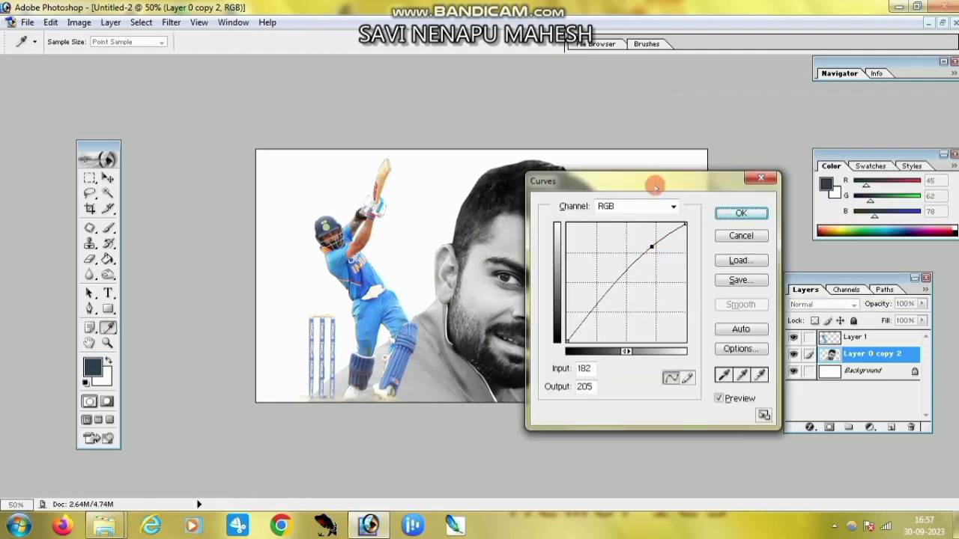
{"action": "left_click_drag", "start_coordinate": [658, 183], "coordinate": [683, 171]}
{"action": "left_click", "coordinate": [767, 200]}
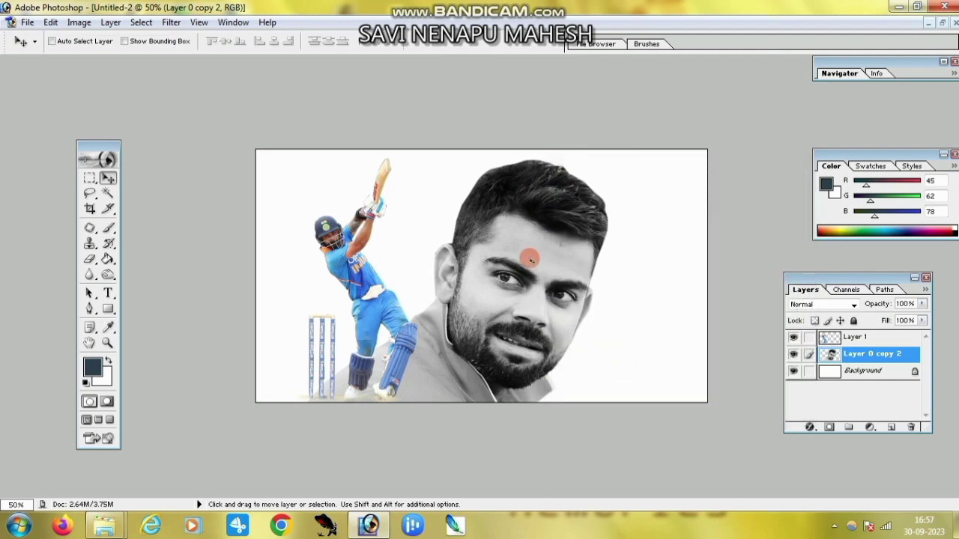
- Lower the face layer's Fill to lighten it
{"action": "right_click", "coordinate": [529, 259]}
{"action": "left_click", "coordinate": [539, 265]}
{"action": "left_click", "coordinate": [922, 321]}
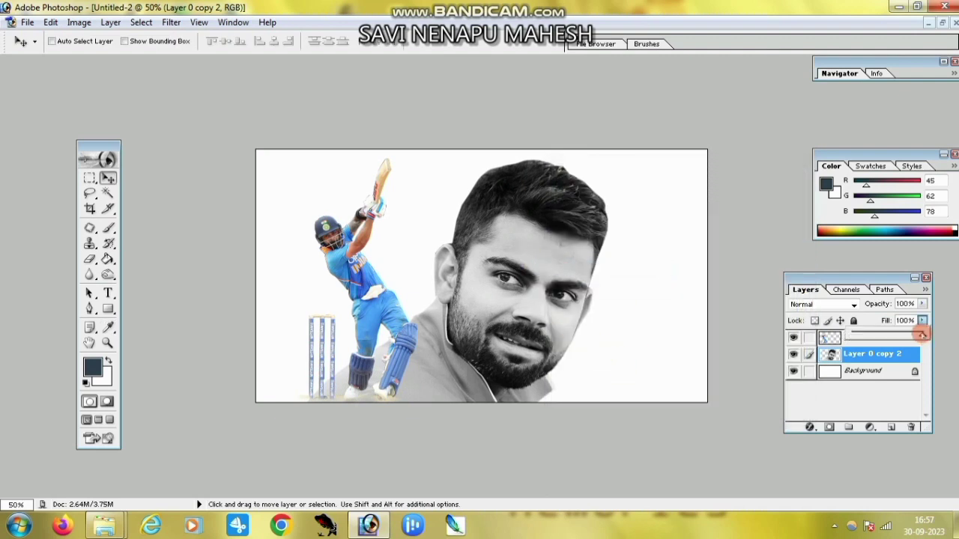
{"action": "left_click_drag", "start_coordinate": [905, 334], "coordinate": [938, 332]}
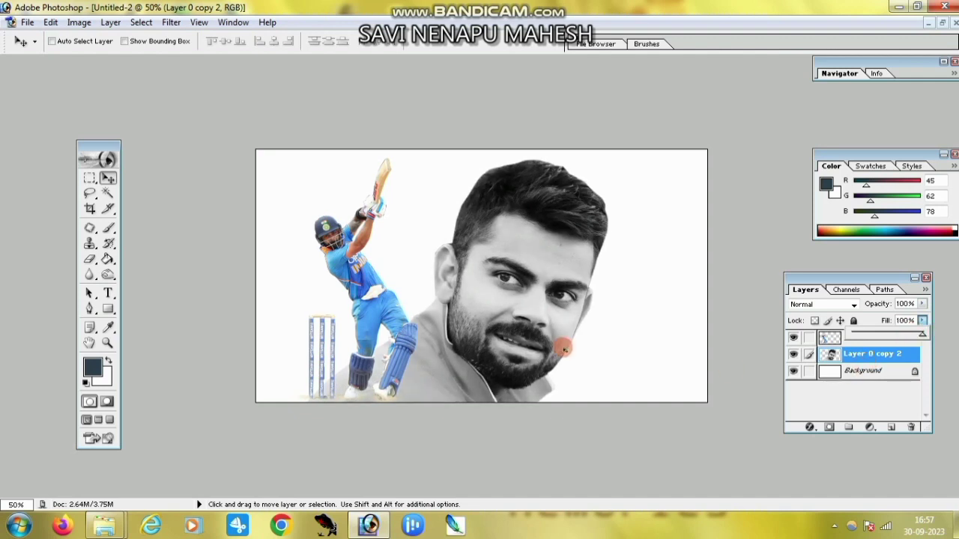
{"action": "right_click", "coordinate": [517, 296]}
{"action": "left_click", "coordinate": [525, 300]}
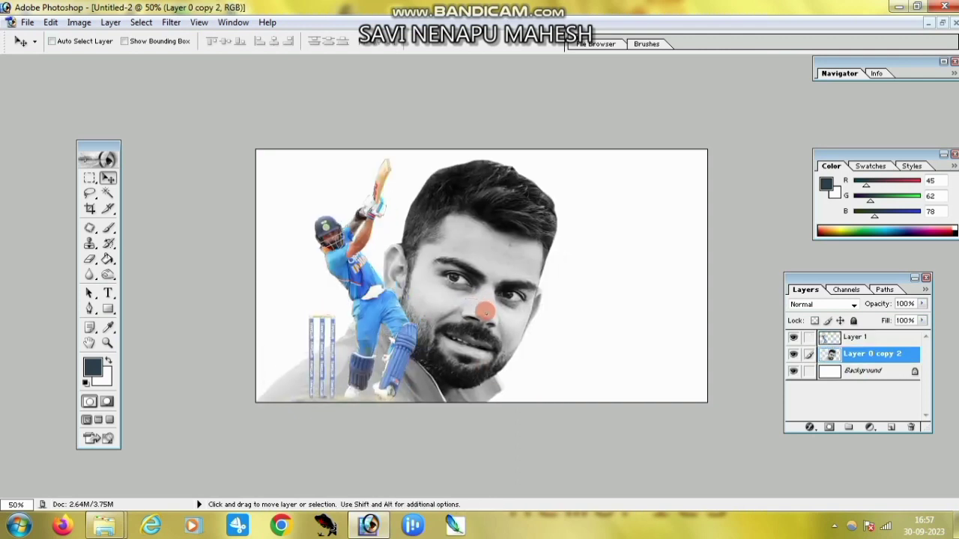
- Add the quote 'im fighter, not a quitter' at the lower right
{"action": "left_click", "coordinate": [107, 293]}
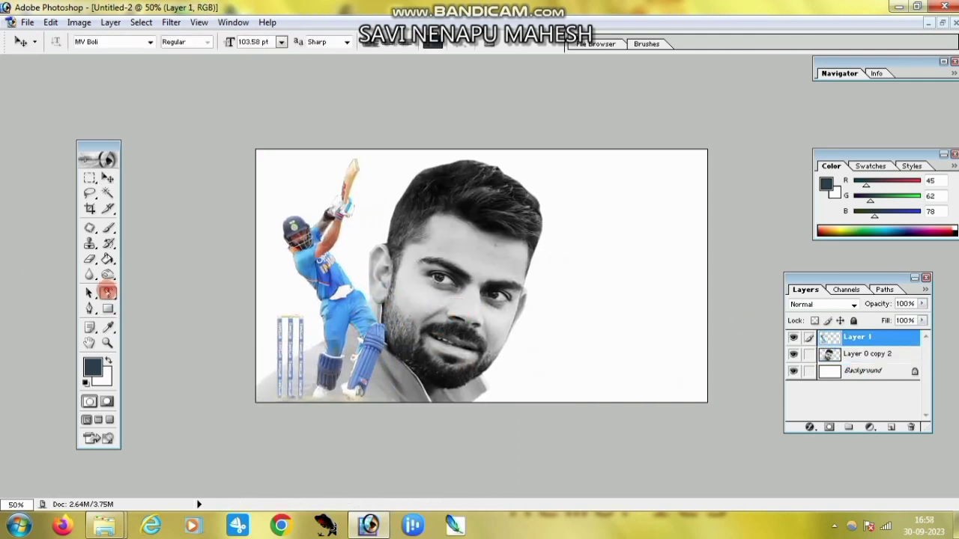
{"action": "left_click", "coordinate": [562, 243]}
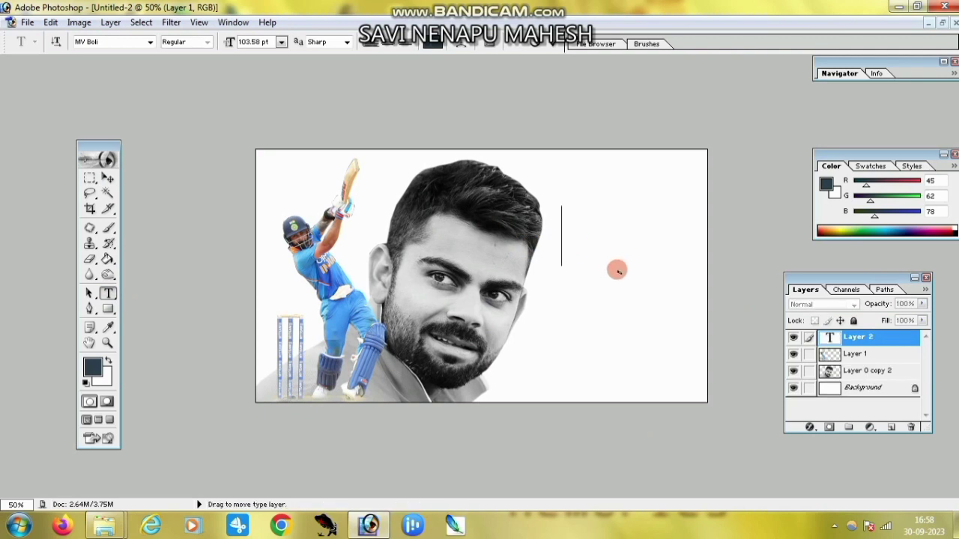
{"action": "type", "text": "imfighter,"}
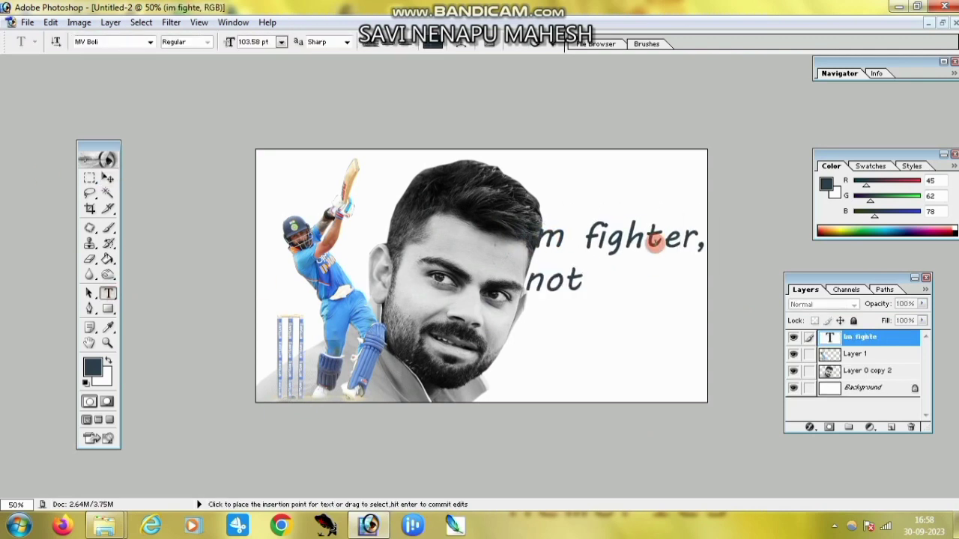
{"action": "left_click_drag", "start_coordinate": [654, 241], "coordinate": [639, 346]}
{"action": "type", "text": "a quitter"}
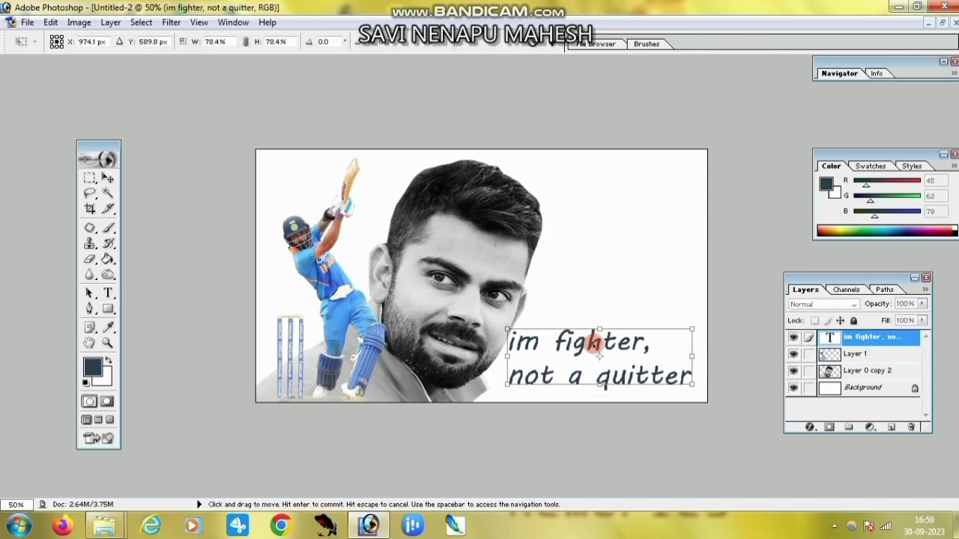
{"action": "key", "text": "ctrl+Return"}
- Add the name 'virat' as a new text line
{"action": "left_click", "coordinate": [596, 208]}
{"action": "type", "text": "Vi"}
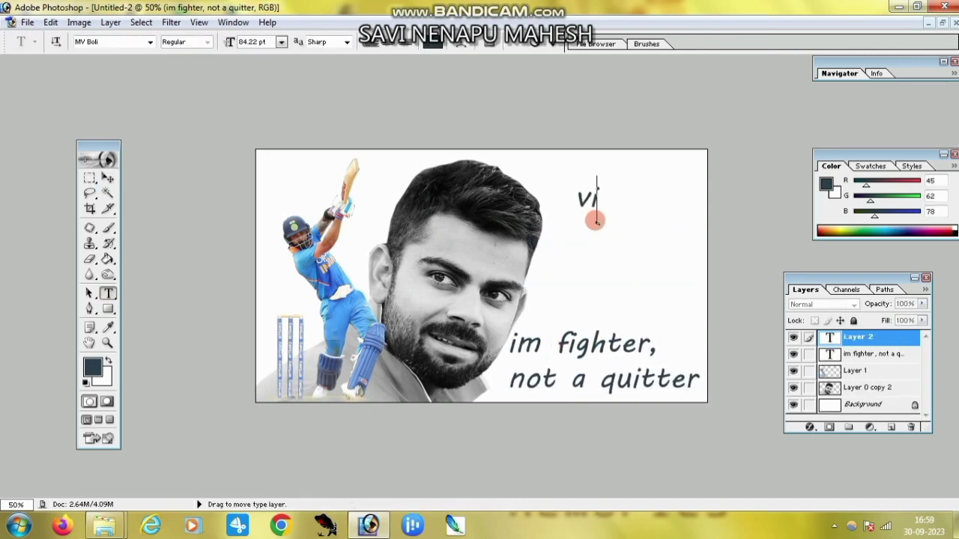
{"action": "key", "text": "ctrl+Return"}
- Shift the face left and place the name beneath the quote
{"action": "key", "text": "v"}
{"action": "mouse_move", "coordinate": [587, 325]}
{"action": "left_mouse_down"}
{"action": "mouse_move", "coordinate": [615, 350]}
{"action": "mouse_move", "coordinate": [582, 274]}
{"action": "left_mouse_up"}
{"action": "left_click_drag", "start_coordinate": [472, 272], "coordinate": [456, 272]}
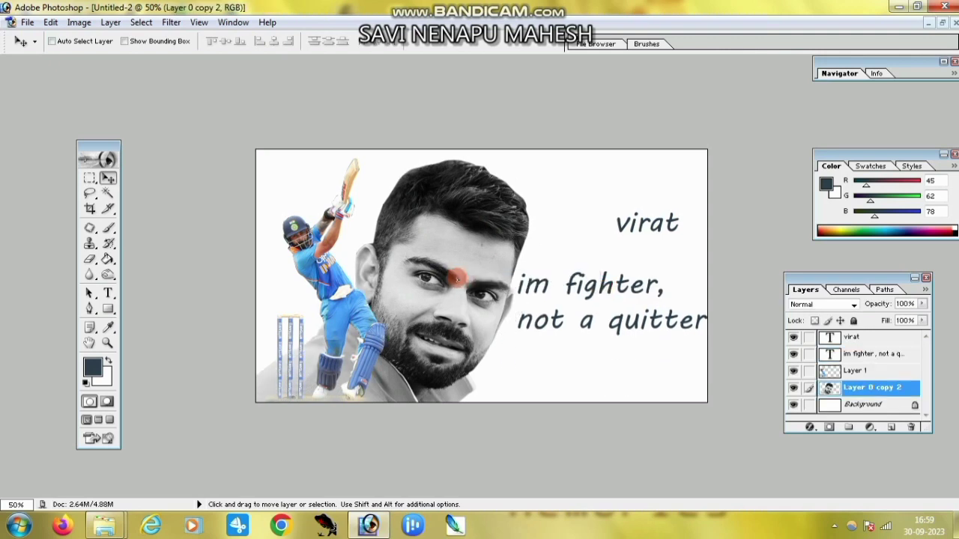
{"action": "left_click_drag", "start_coordinate": [633, 320], "coordinate": [690, 379]}
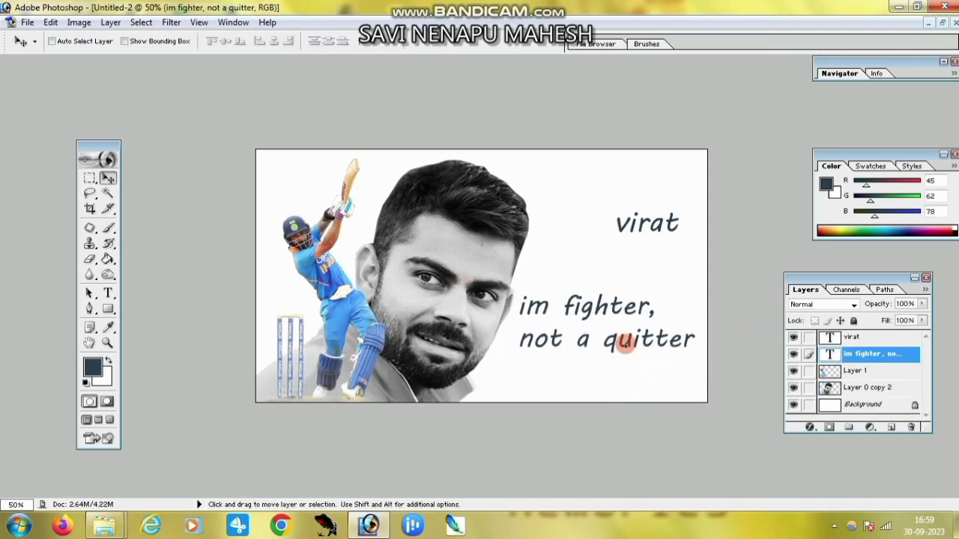
{"action": "left_click_drag", "start_coordinate": [647, 222], "coordinate": [590, 377]}
- Add a large '18' at top right and fade it grey with 28% Fill
{"action": "left_click", "coordinate": [107, 293]}
{"action": "left_click", "coordinate": [567, 210]}
{"action": "type", "text": "i"}
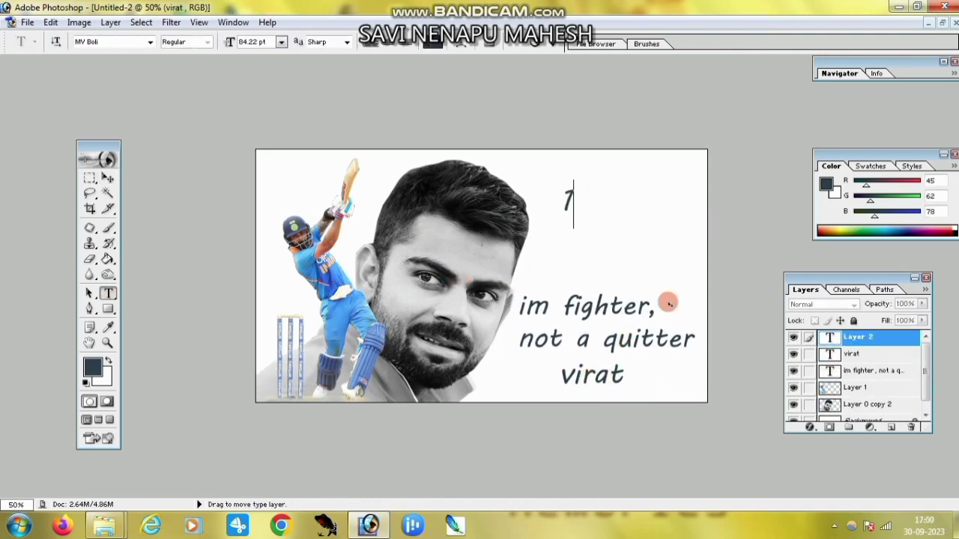
{"action": "type", "text": "8"}
{"action": "key", "text": "ctrl+Return"}
{"action": "key", "text": "v"}
{"action": "left_click_drag", "start_coordinate": [923, 321], "coordinate": [872, 335]}
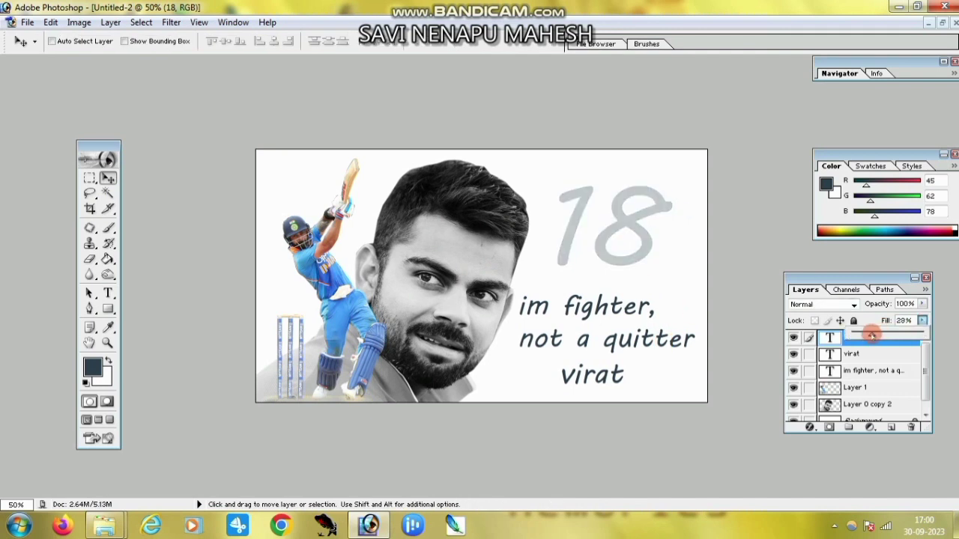
{"action": "left_click", "coordinate": [873, 371]}
{"action": "left_click", "coordinate": [111, 21]}
- Confirm the quote's red overlay and give the 'virat' name a deep blue Color Overlay
{"action": "left_click", "coordinate": [344, 219]}
{"action": "left_click", "coordinate": [922, 150]}
{"action": "left_click", "coordinate": [854, 337]}
{"action": "left_click", "coordinate": [110, 21]}
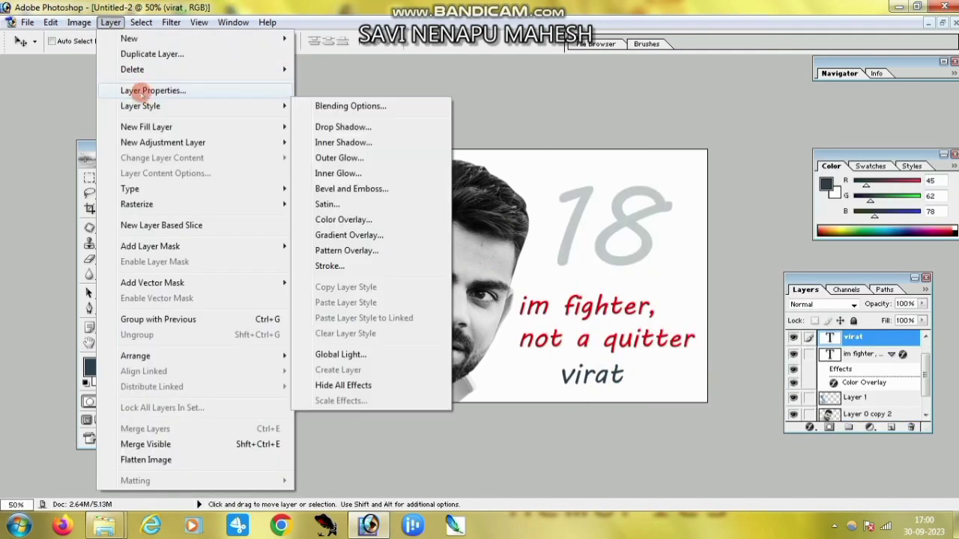
{"action": "left_click", "coordinate": [343, 219]}
{"action": "left_click", "coordinate": [822, 167]}
{"action": "left_click", "coordinate": [769, 276]}
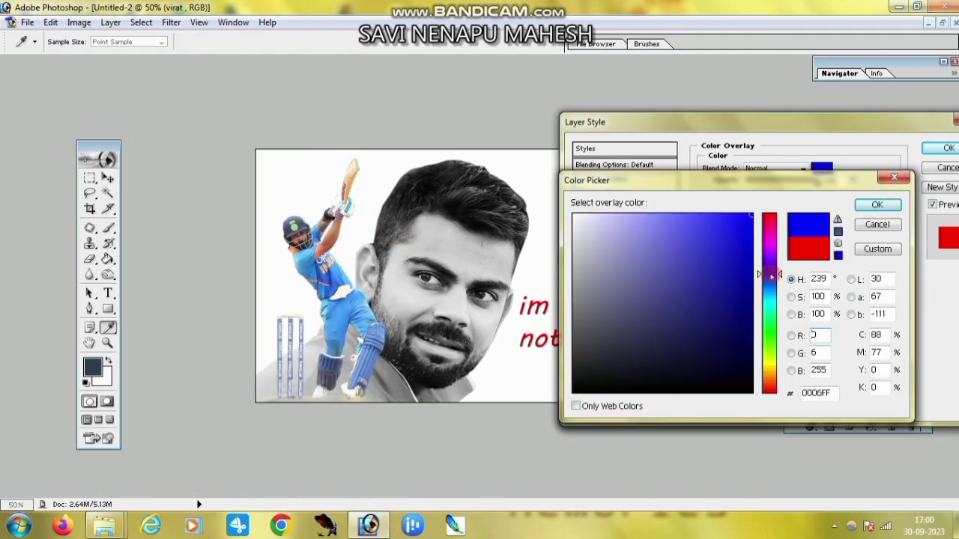
{"action": "left_click", "coordinate": [877, 205]}
{"action": "left_click", "coordinate": [403, 69]}
- Add Bevel and Emboss to the quote layer
{"action": "left_click", "coordinate": [861, 380]}
{"action": "left_click", "coordinate": [809, 427]}
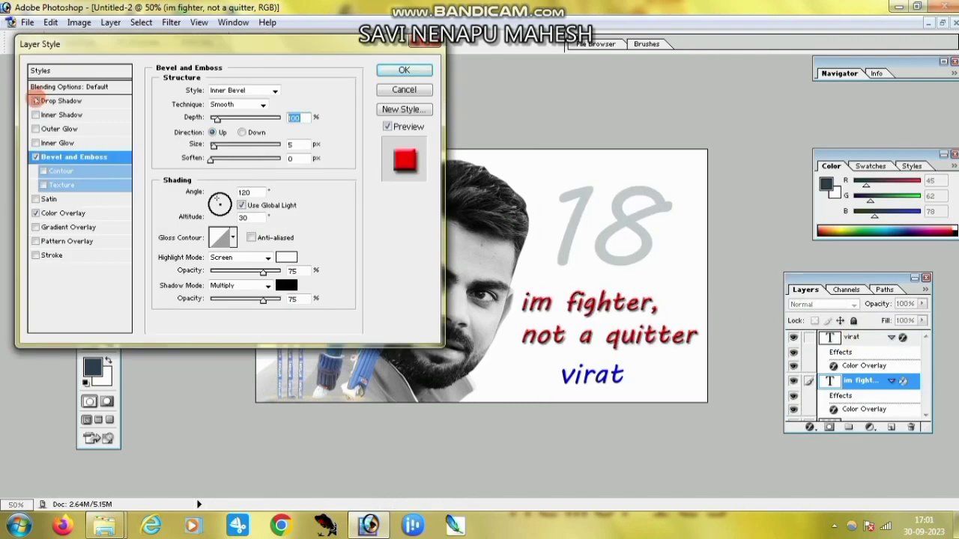
{"action": "key", "text": "Return"}
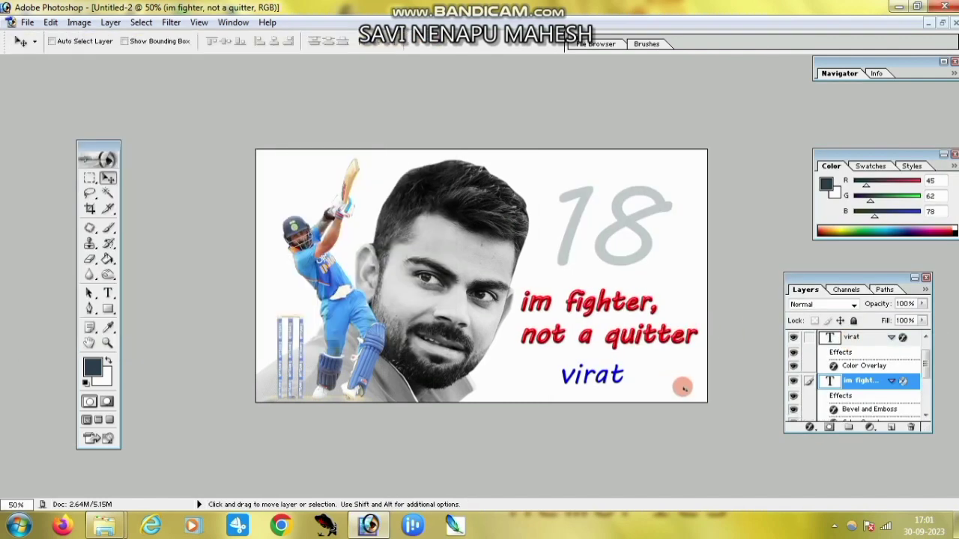